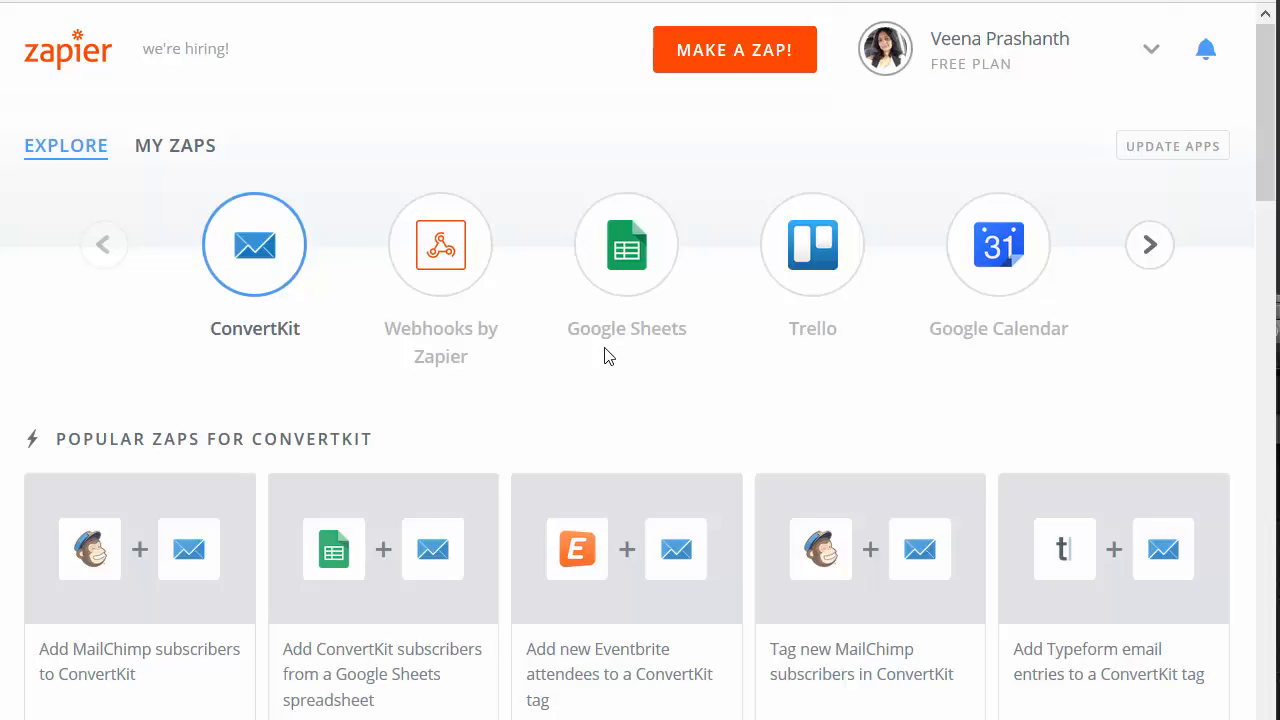
Step: Create a new Zap and save the title 'ConvertKit ZAP to DAP'
scroll(627, 375, down, 2)
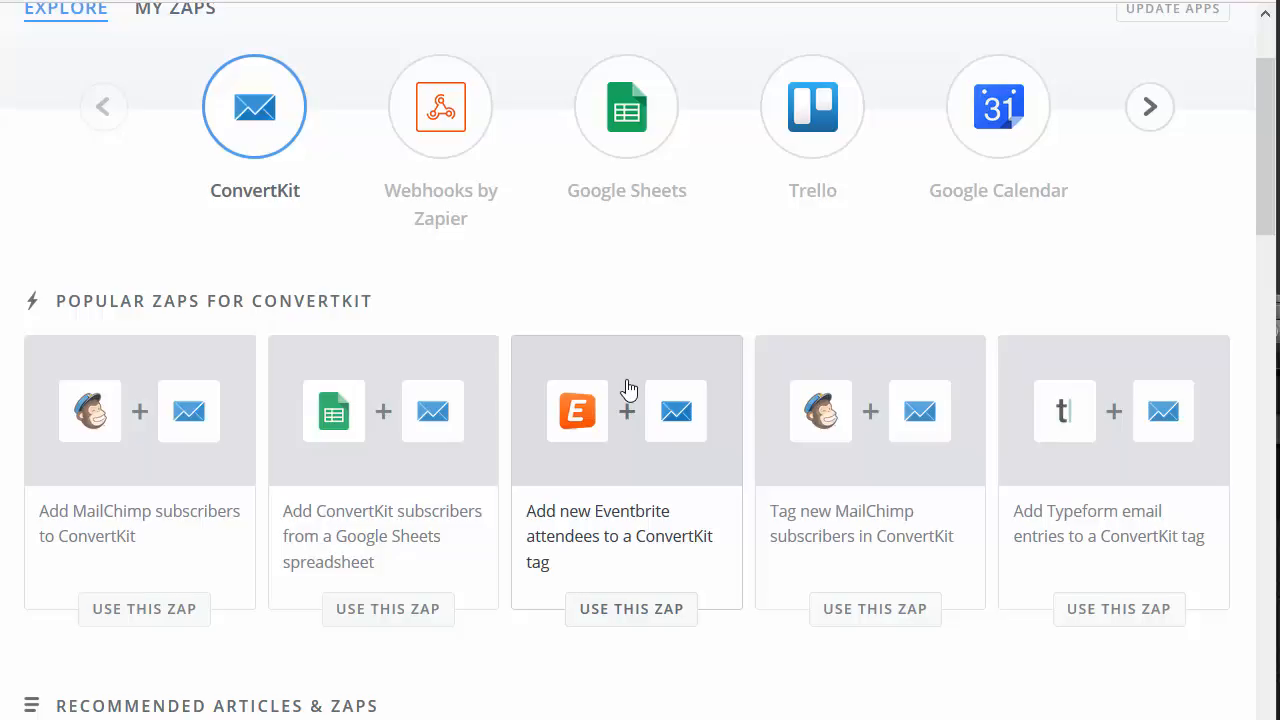
scroll(627, 388, up, 2)
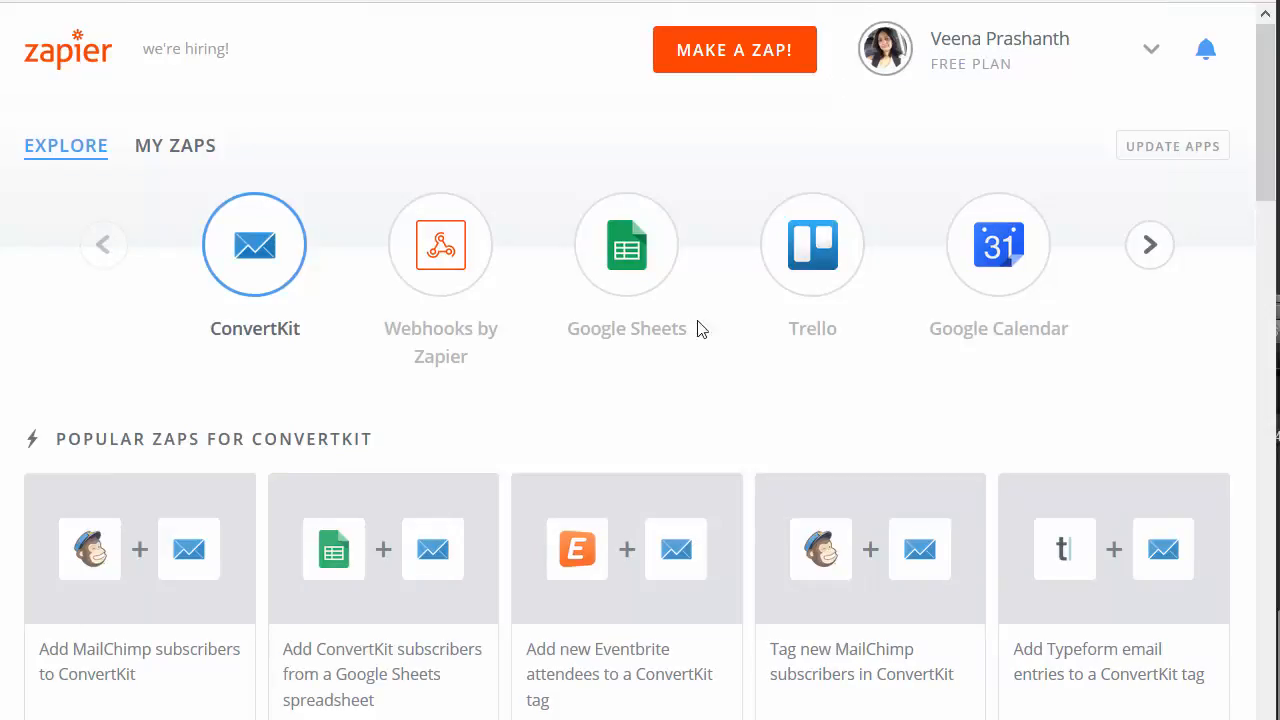
click(766, 62)
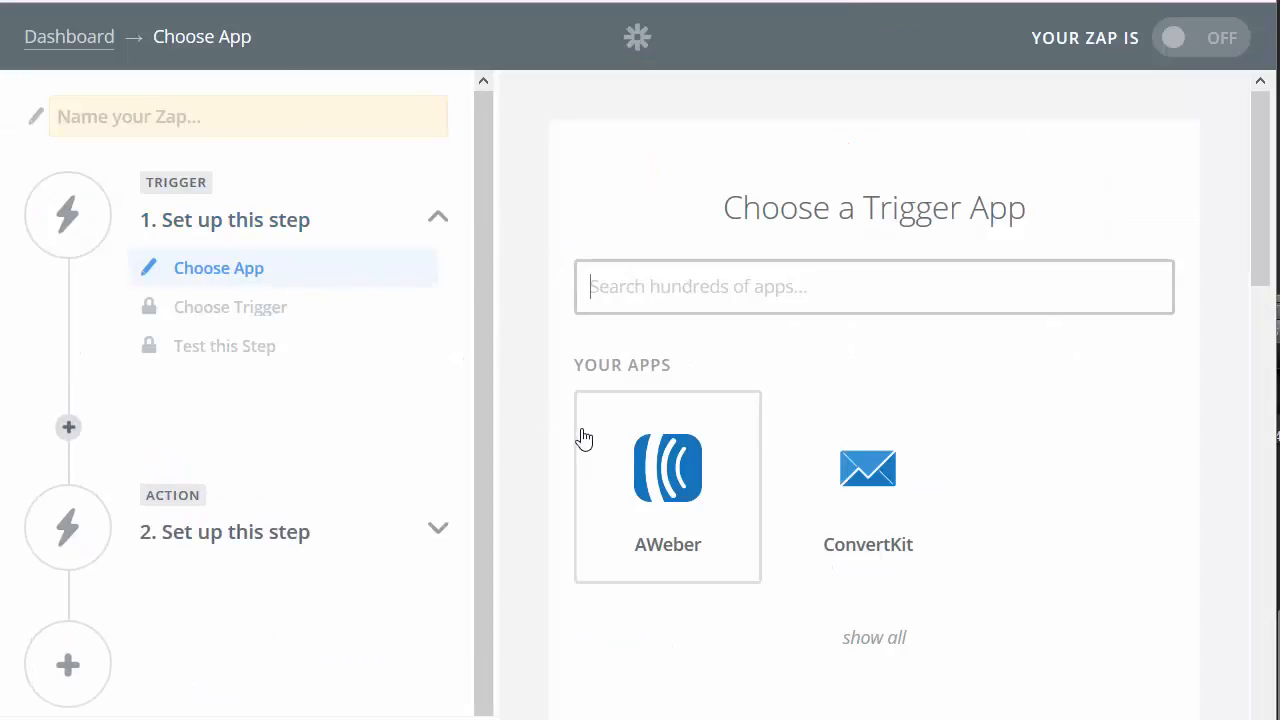
click(236, 115)
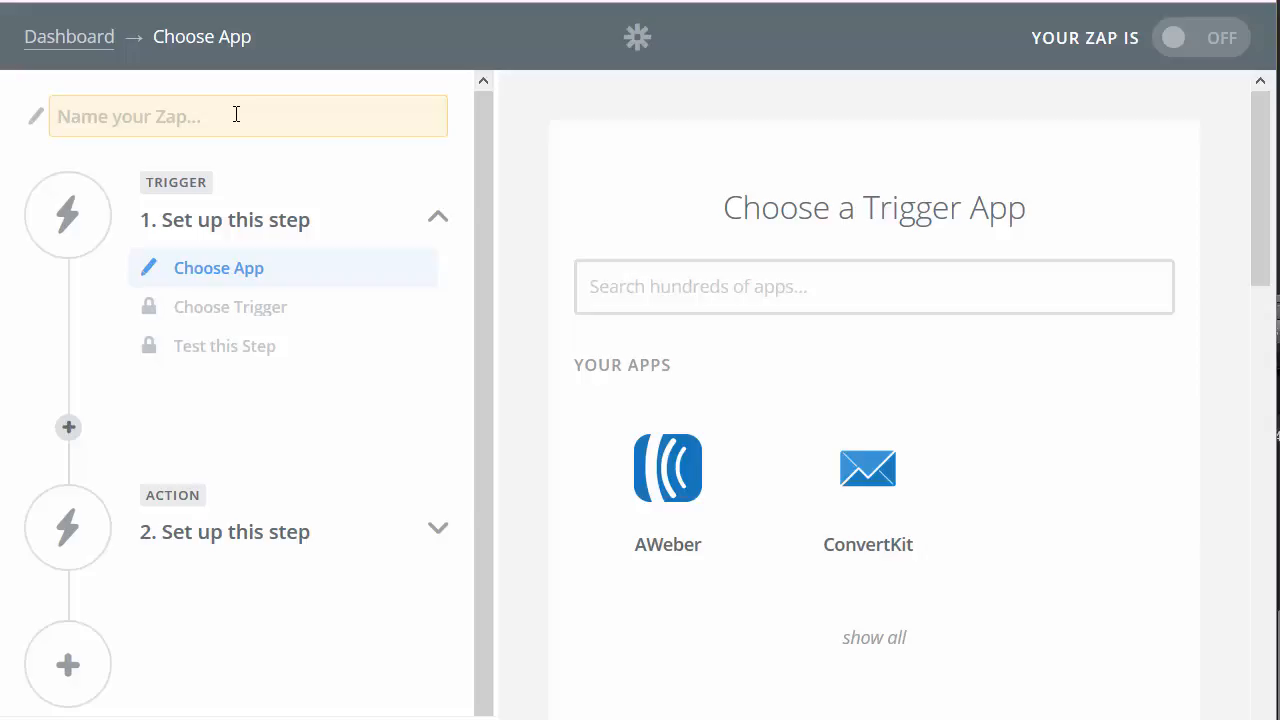
text(C)
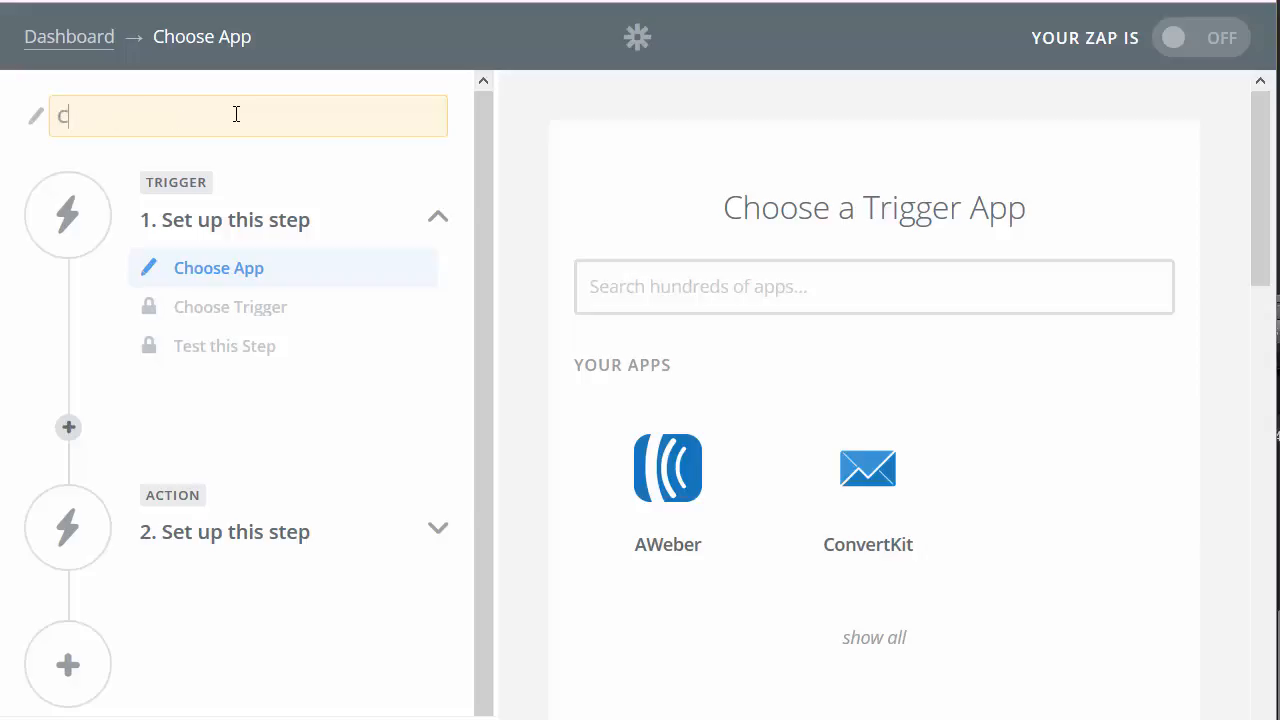
text(onvertKit ZA)
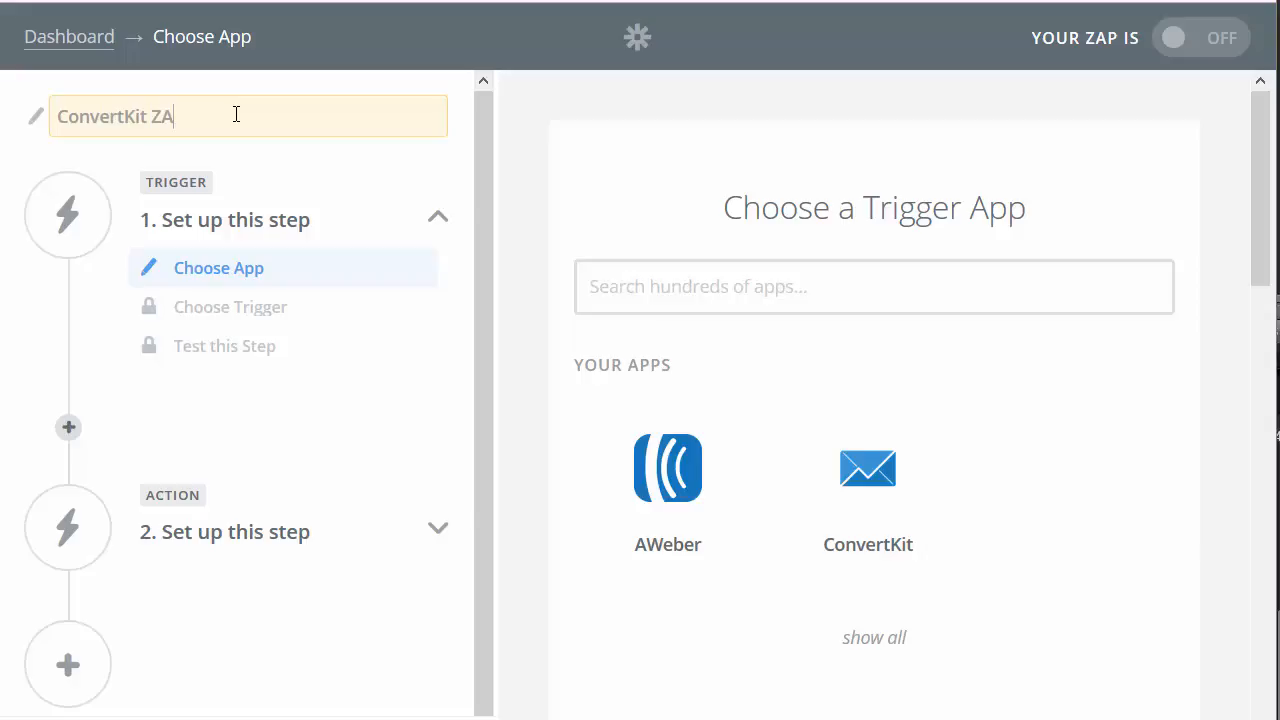
text(P to DAP)
click(205, 277)
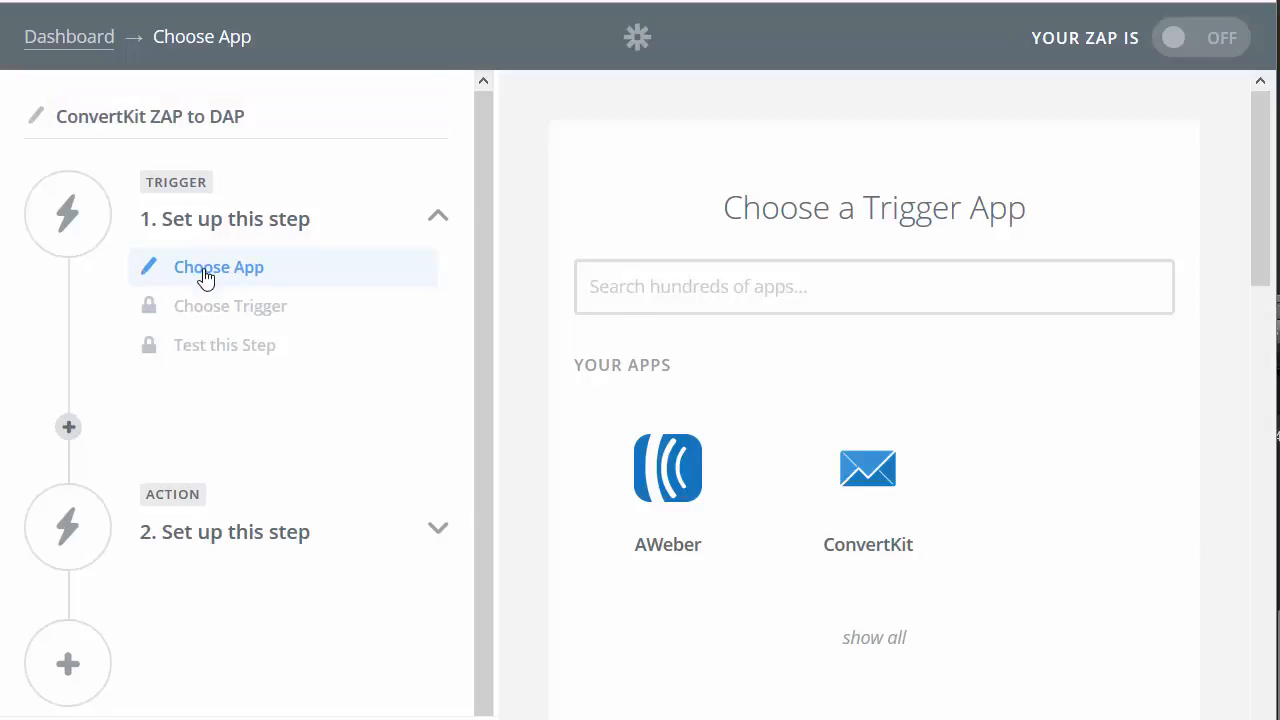
Step: Set the trigger to ConvertKit New Subscriber using the connected ConvertKit Account #1
click(730, 307)
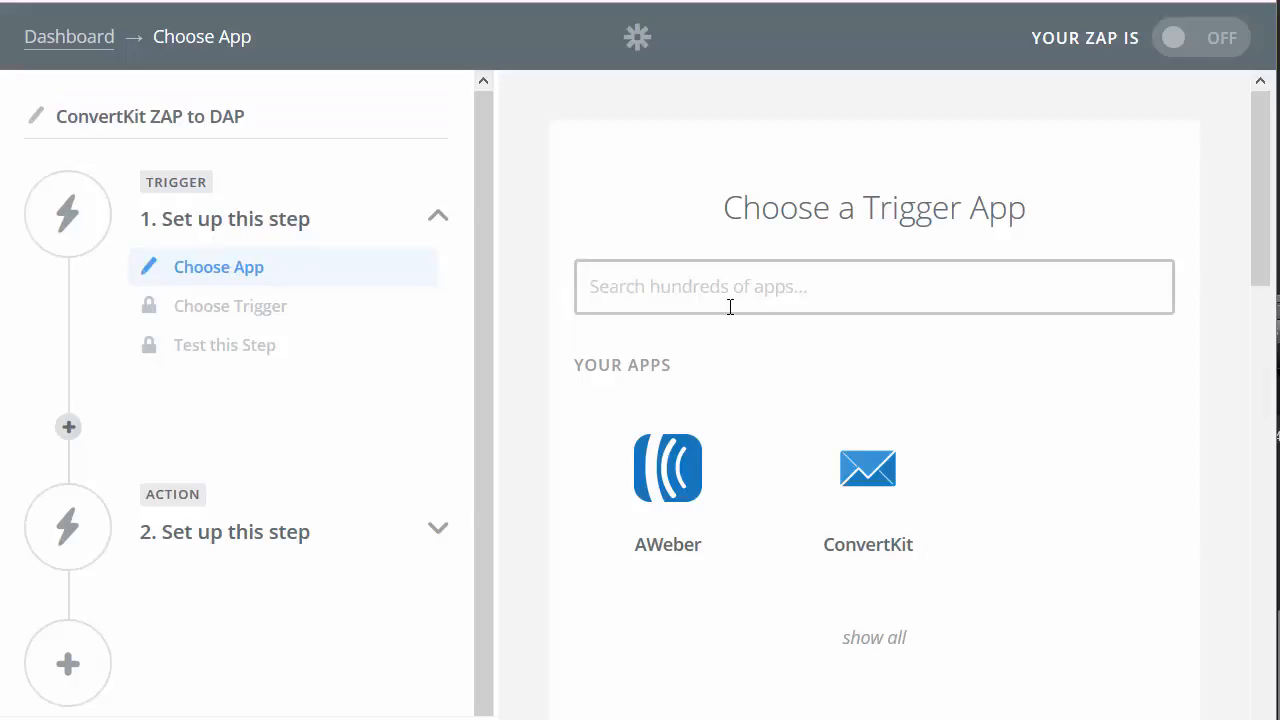
text(convertkit)
click(710, 345)
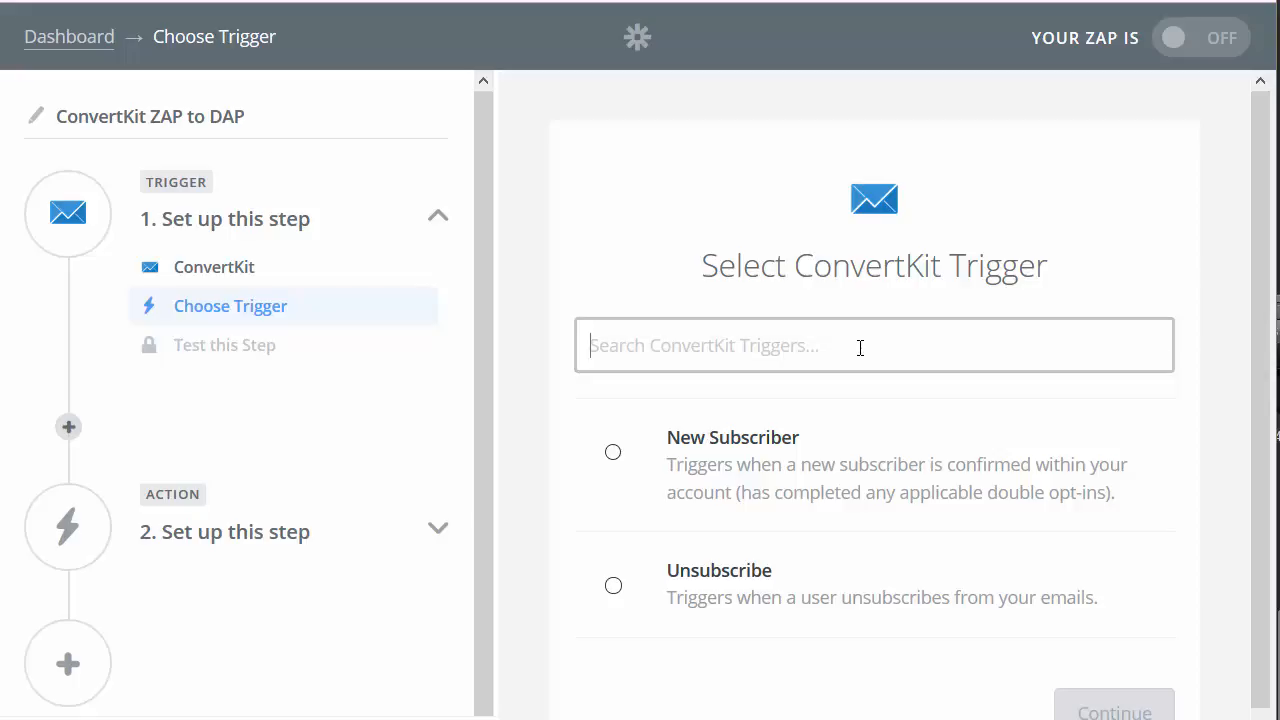
click(612, 451)
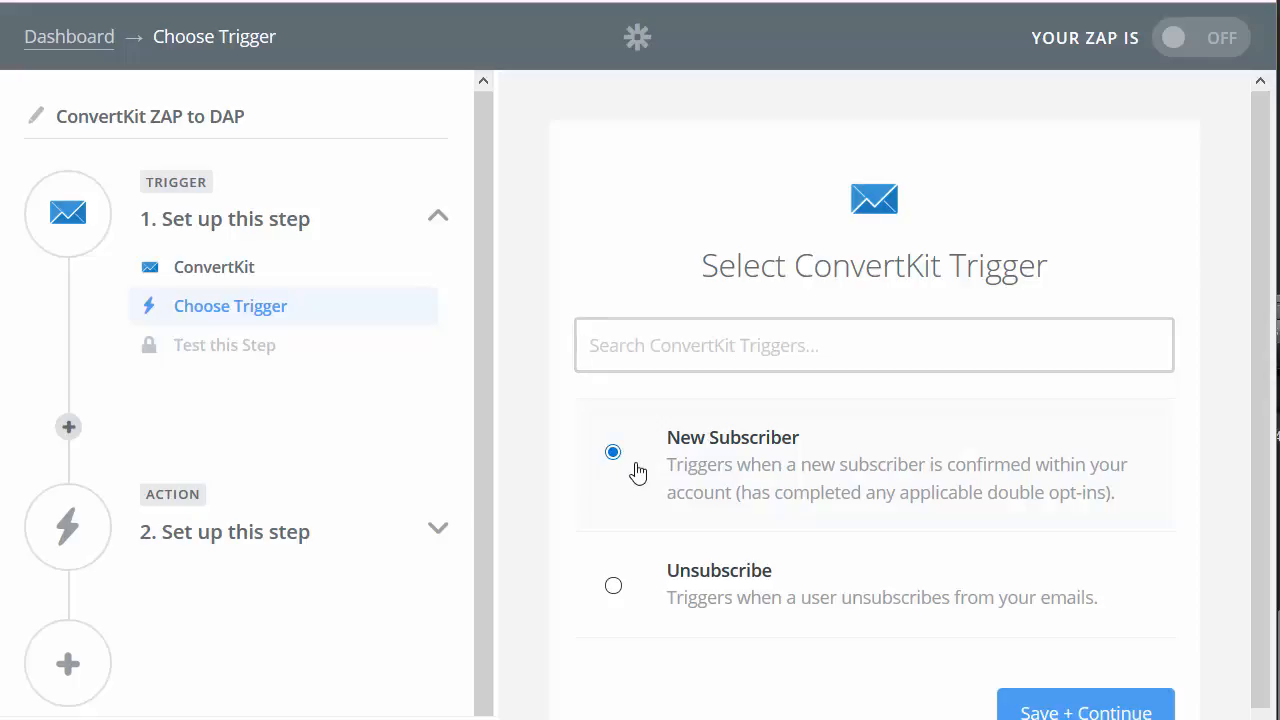
click(1052, 698)
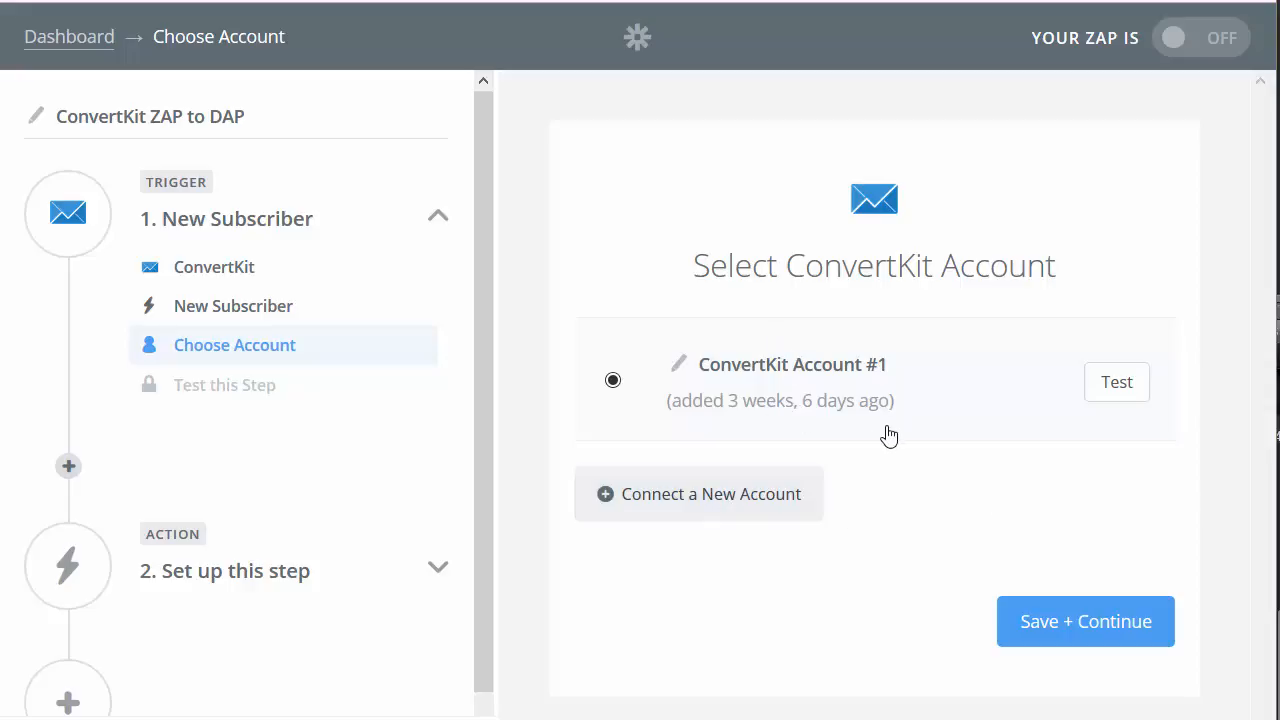
click(1076, 618)
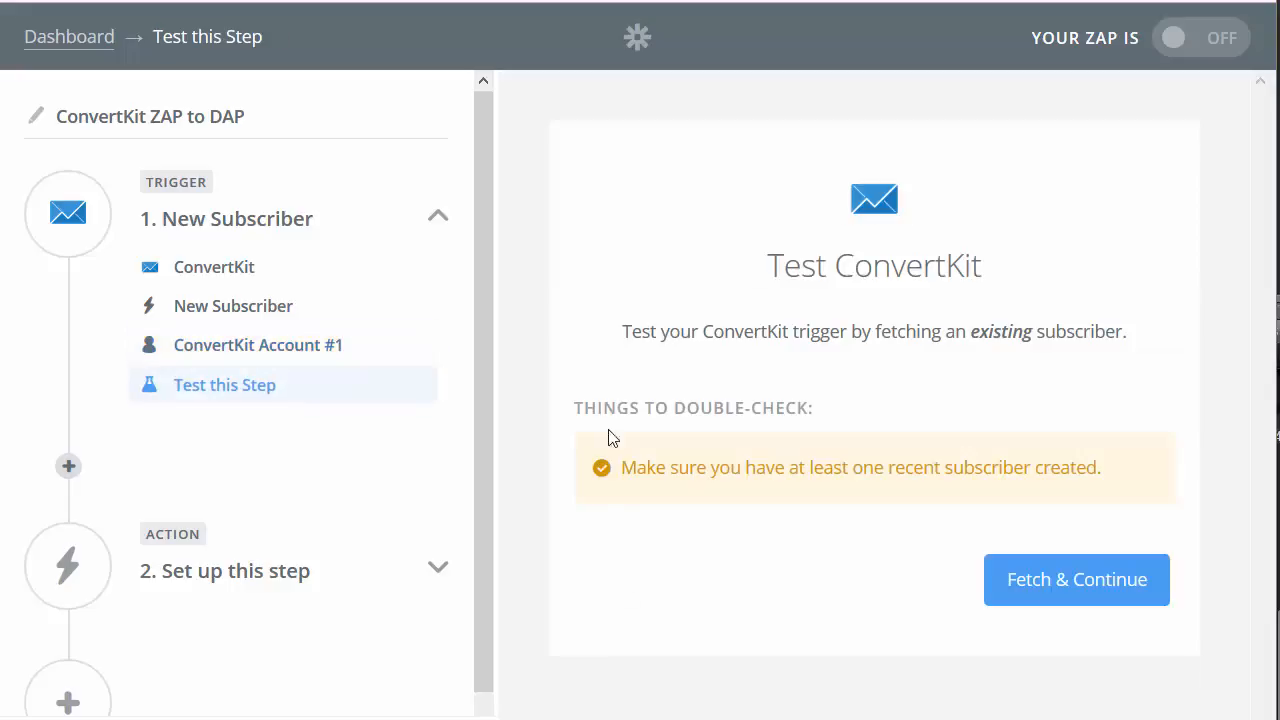
Step: Test the trigger by fetching a sample ConvertKit subscriber, then continue to the action
click(1057, 591)
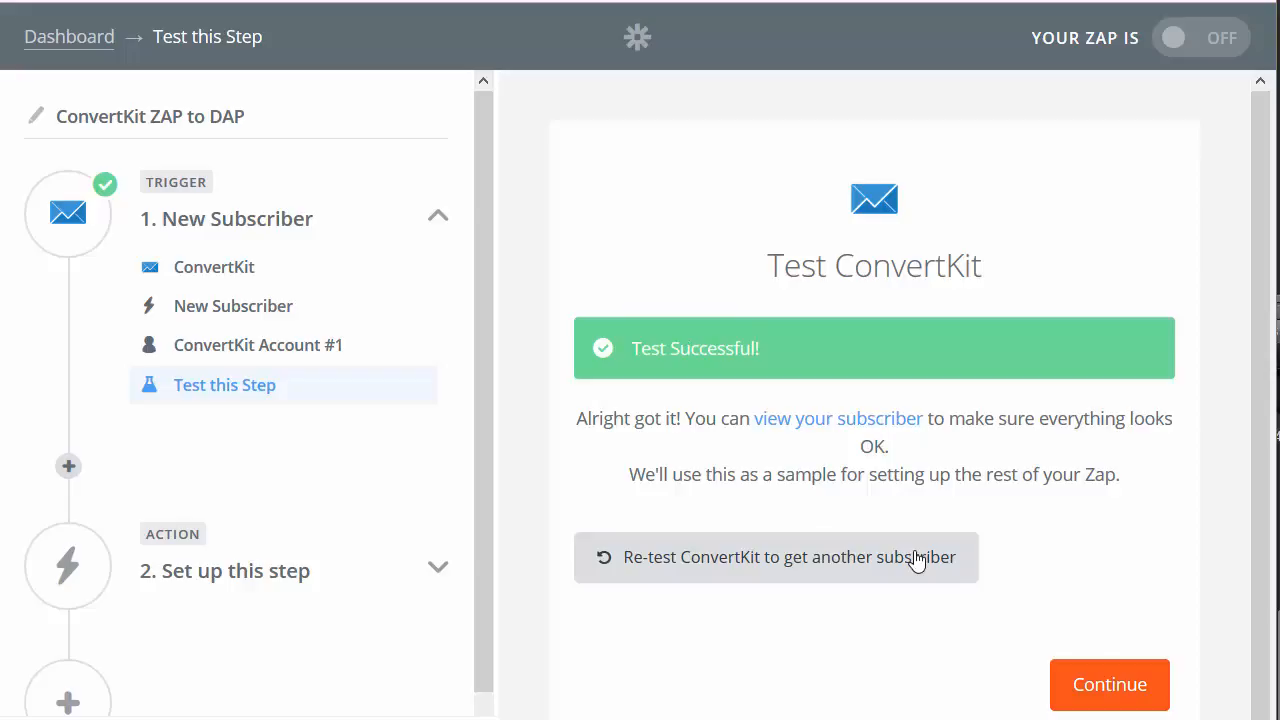
scroll(55, 362, down, 1)
click(1106, 688)
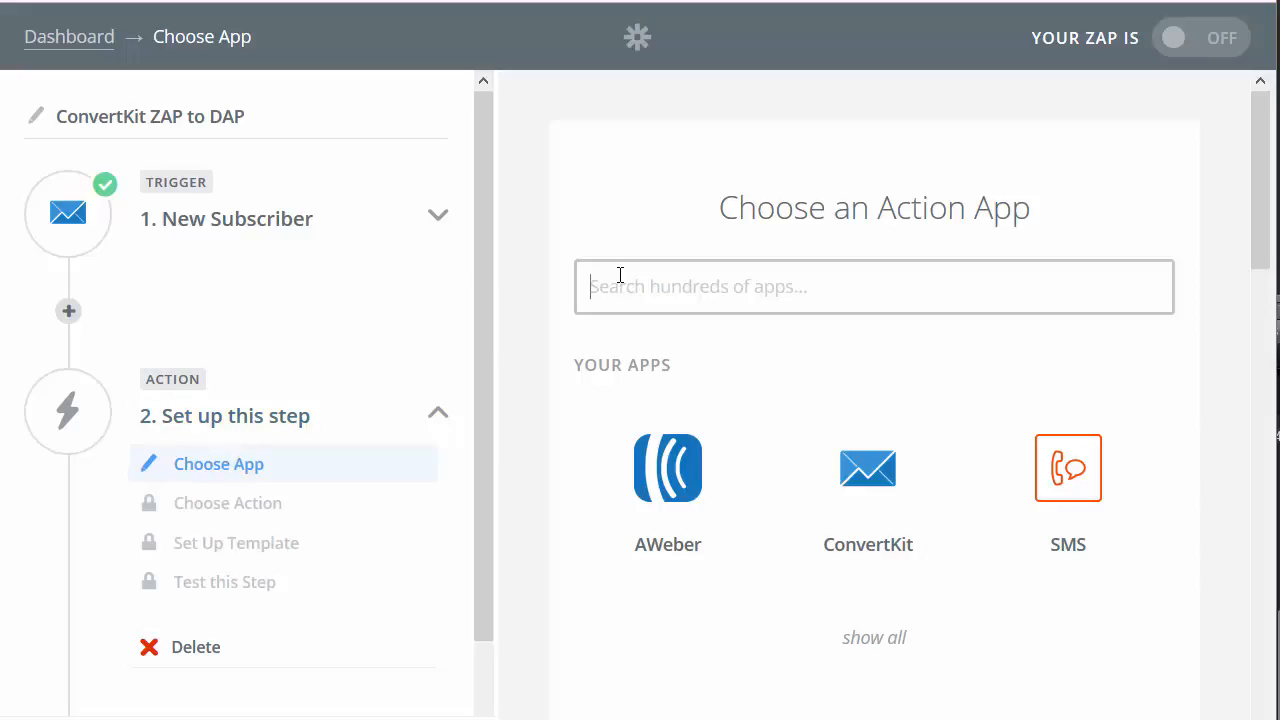
Step: Set the action app to Webhooks by Zapier with a POST request
text(webhoo)
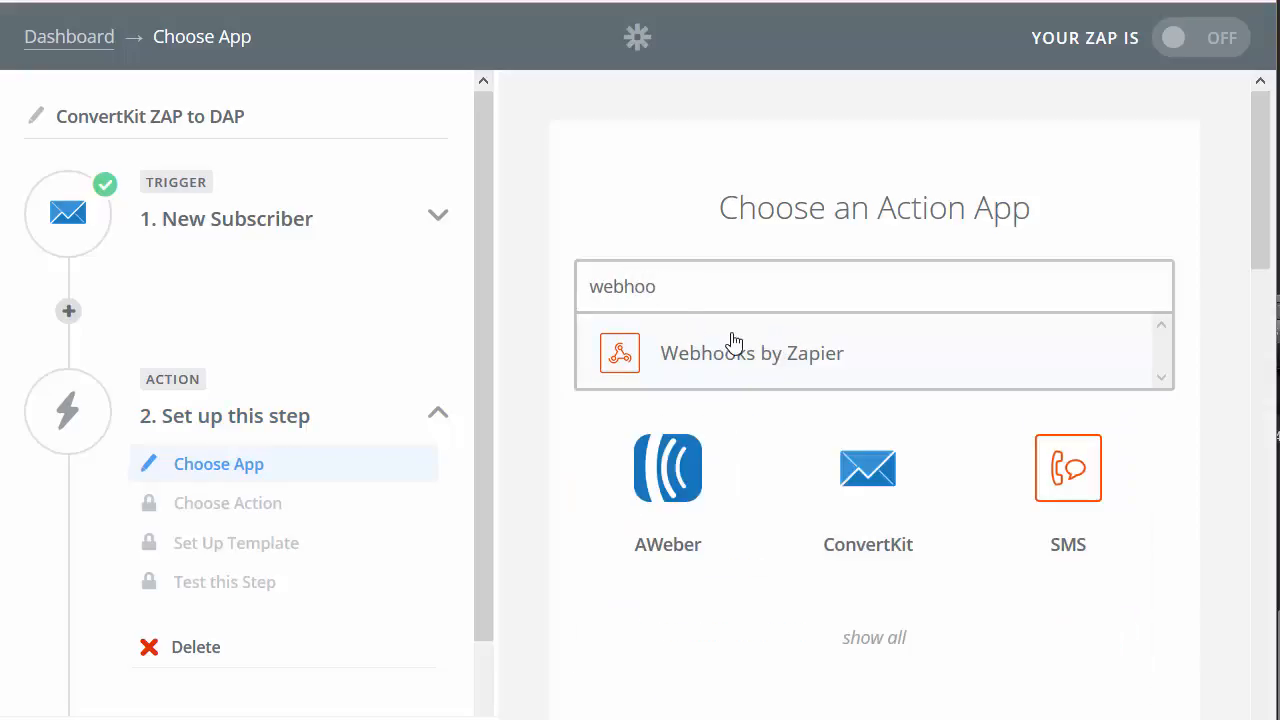
click(770, 354)
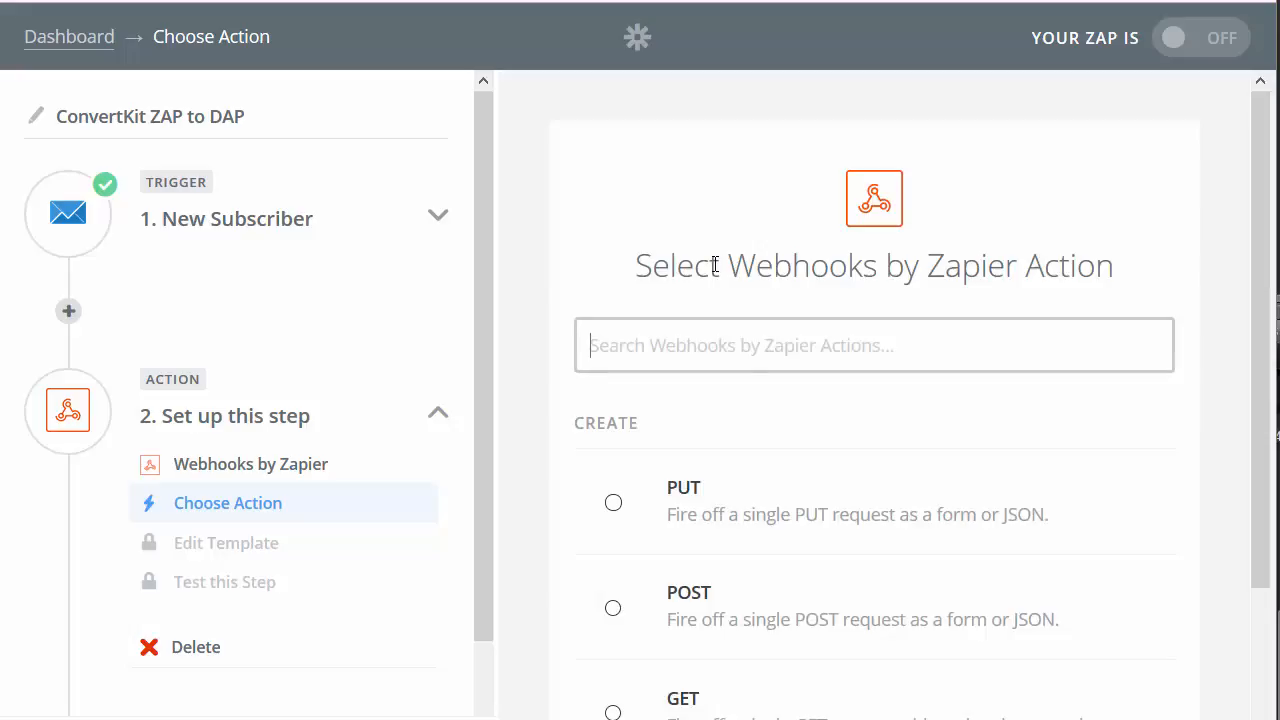
click(612, 607)
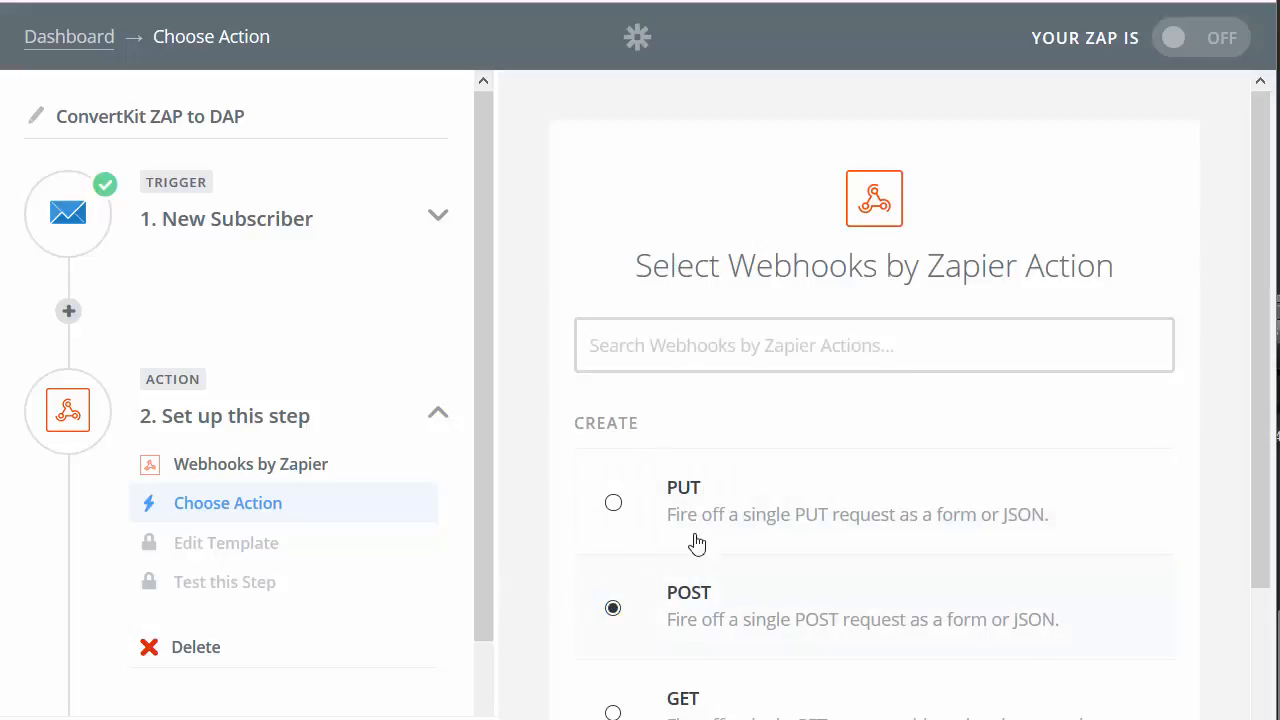
scroll(653, 571, down, 2)
click(1026, 716)
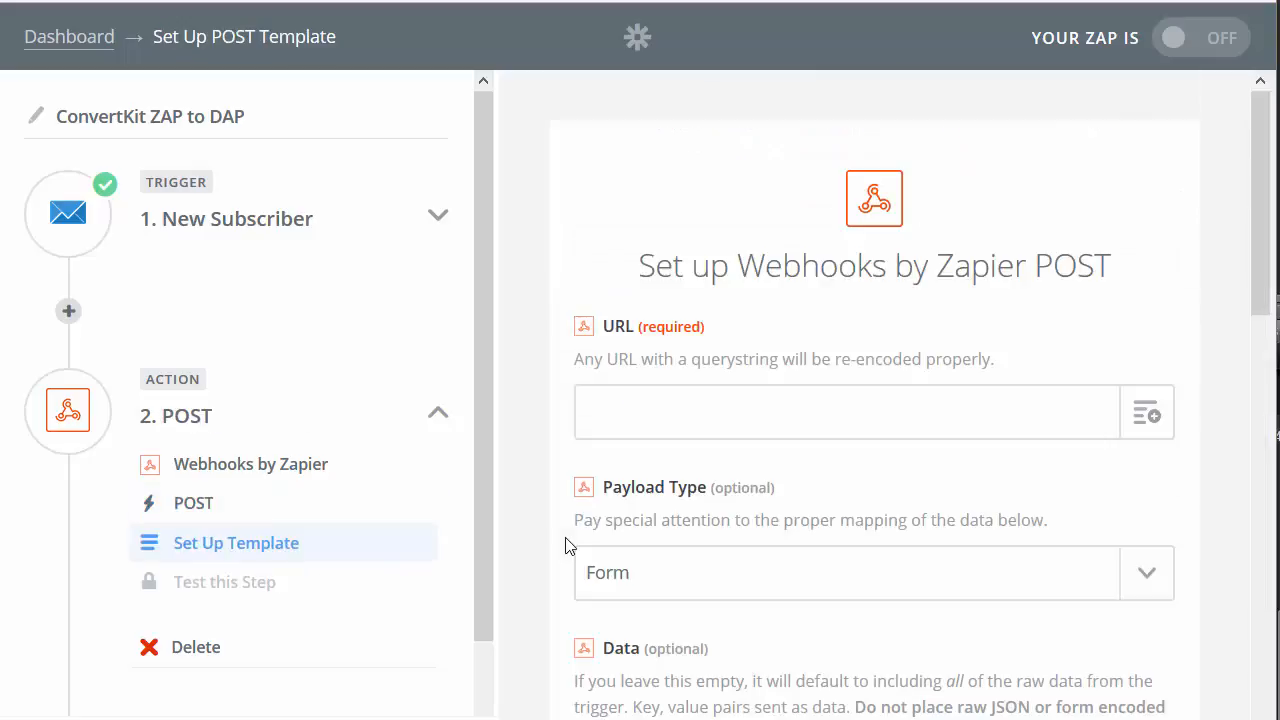
click(617, 409)
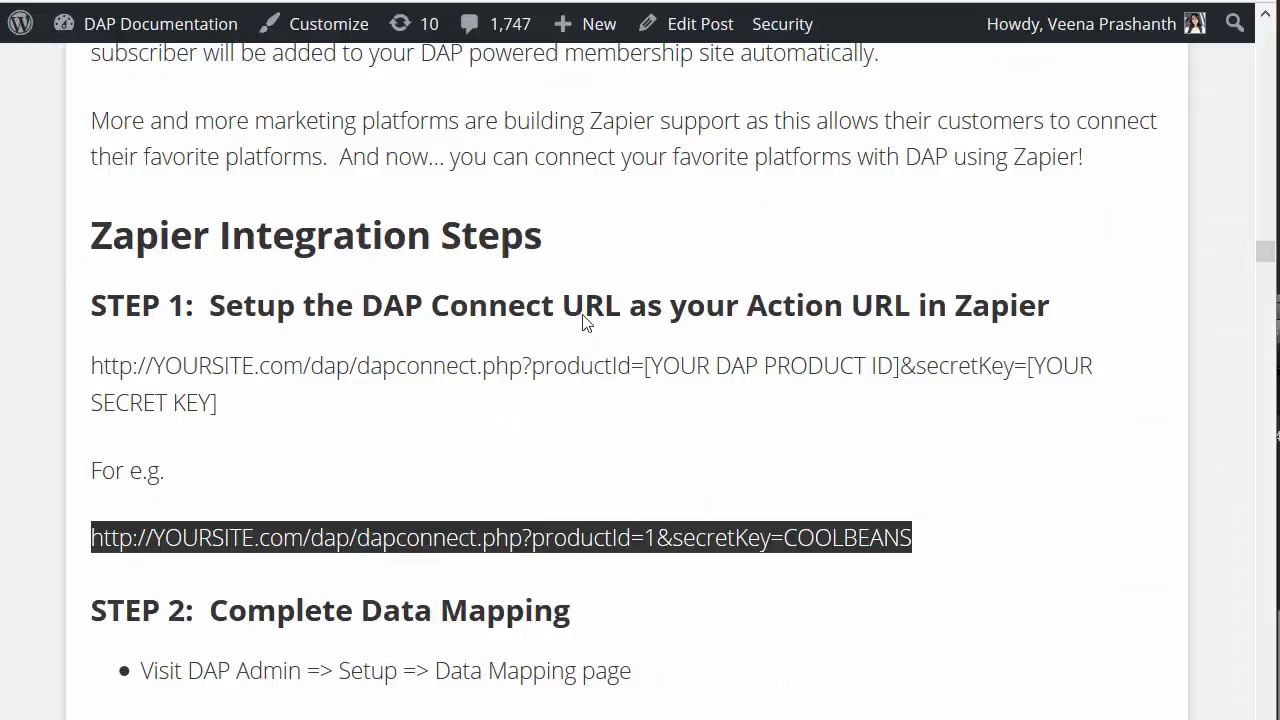
Step: Paste the example dapconnect.php URL into the webhook URL and point out the YOURSITE.com placeholder
drag(887, 571, 92, 537)
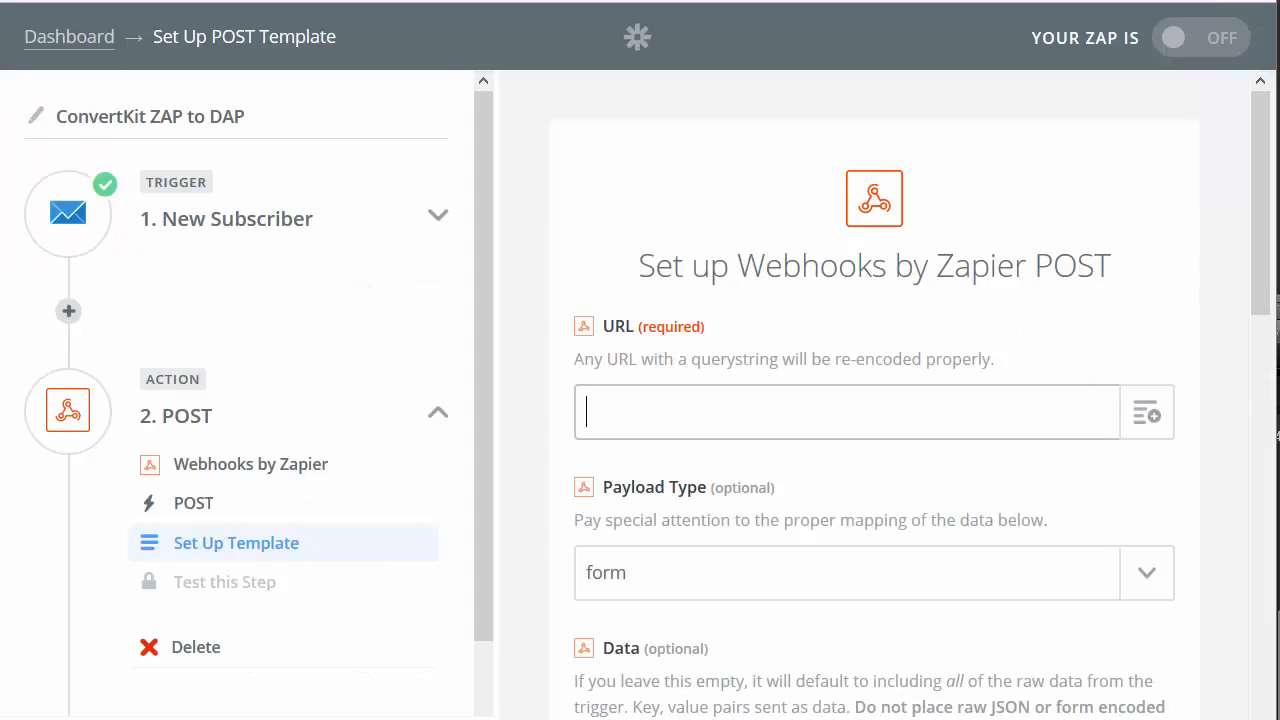
text(http://YOURSITE.com/dap/dapconnect.php?productId=1&secretKey=COOLBEANS)
double_click(693, 411)
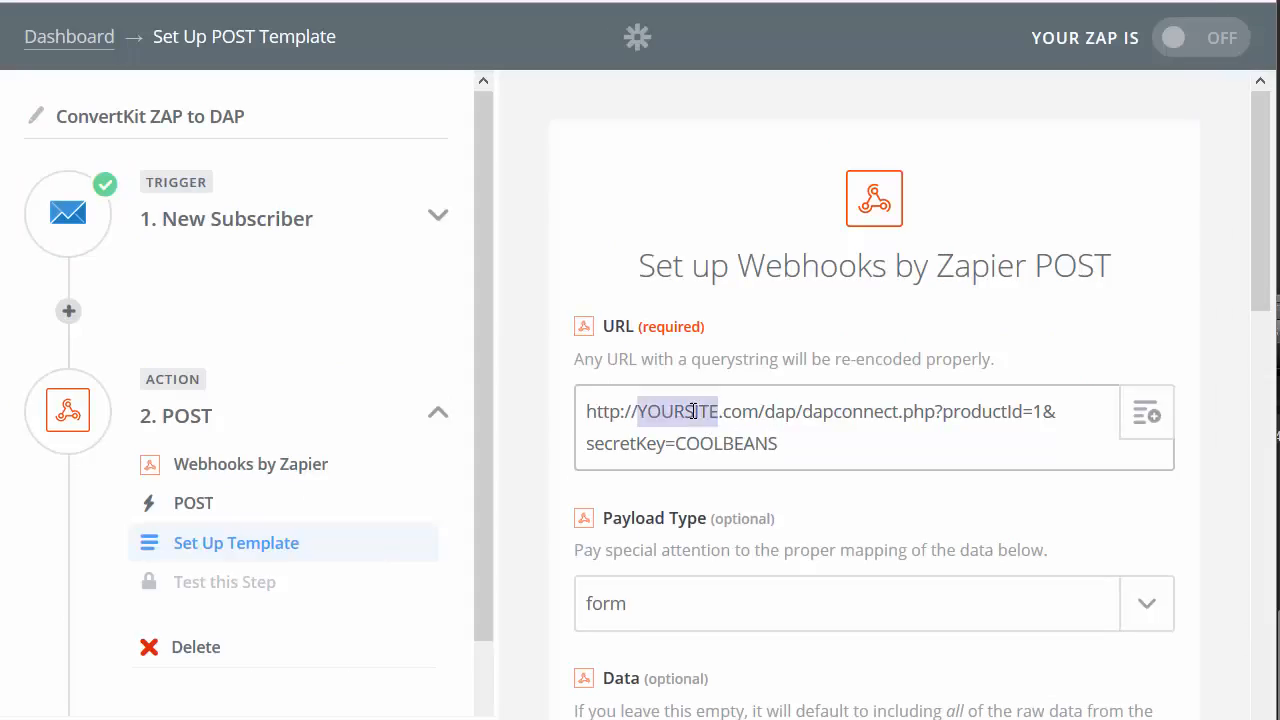
shift+click(758, 412)
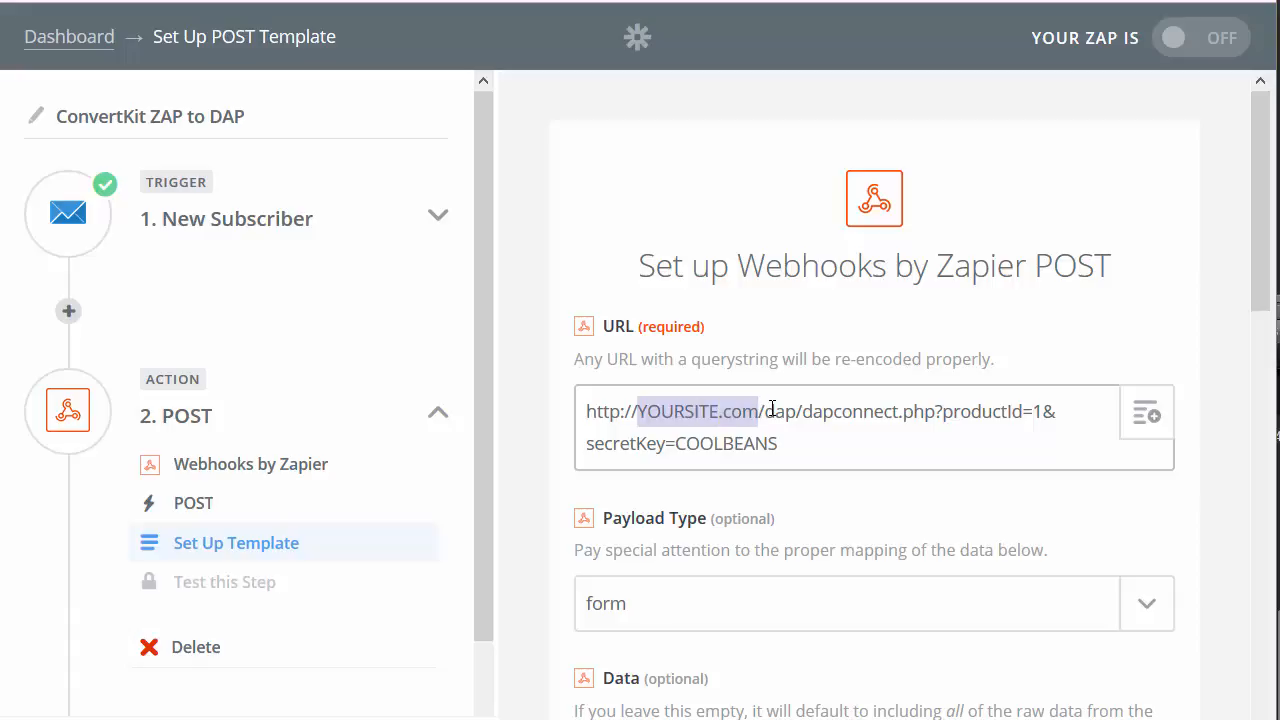
Step: Highlight the productId value 1 and the secretKey parameter and value in the URL
double_click(1038, 413)
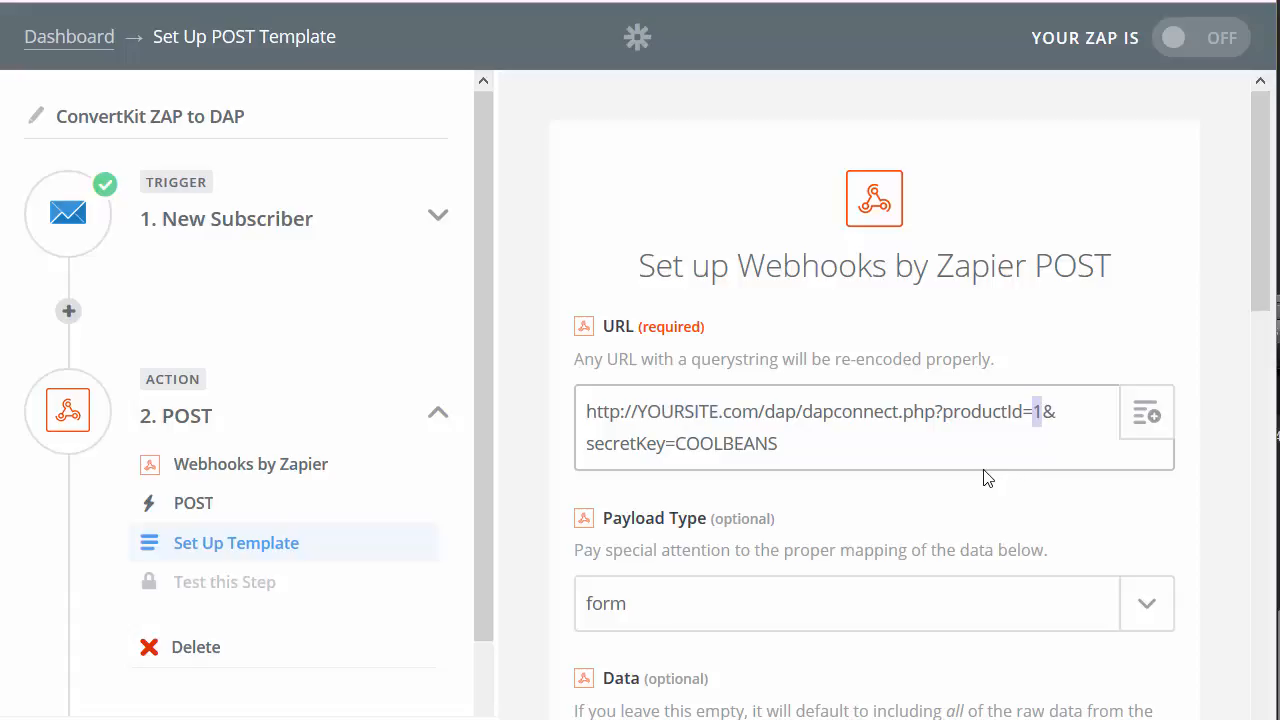
double_click(632, 448)
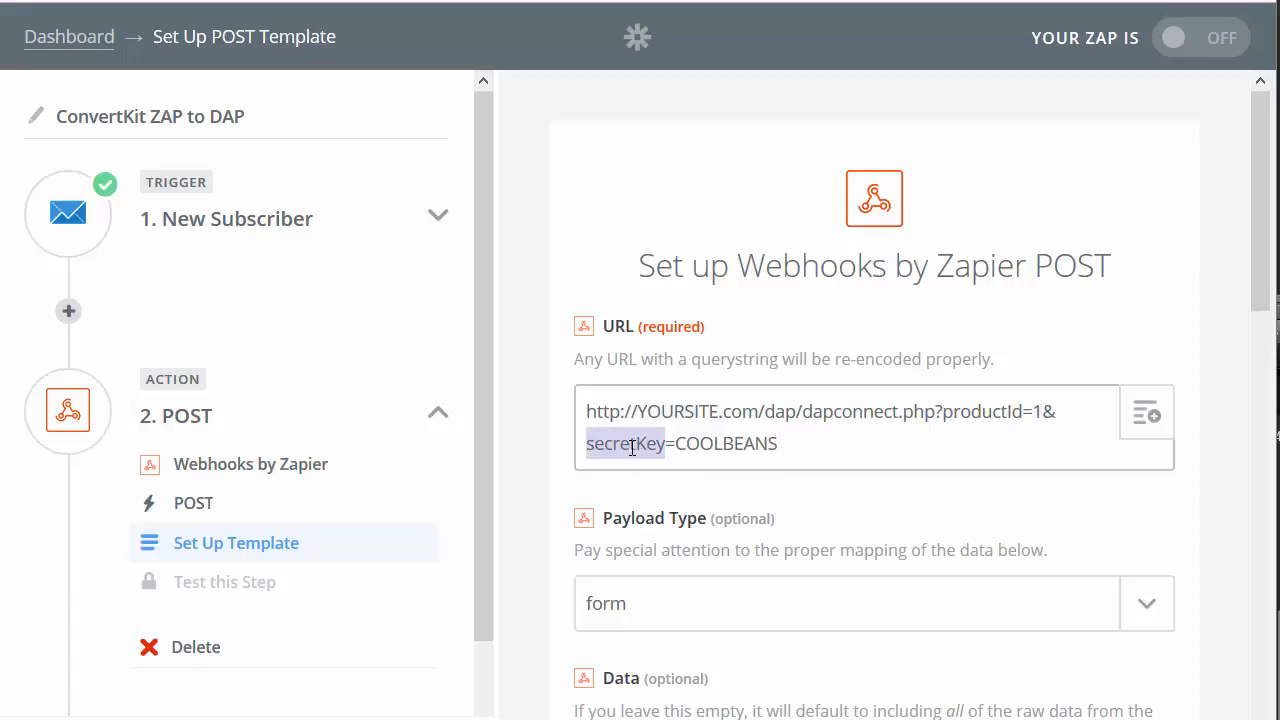
double_click(726, 448)
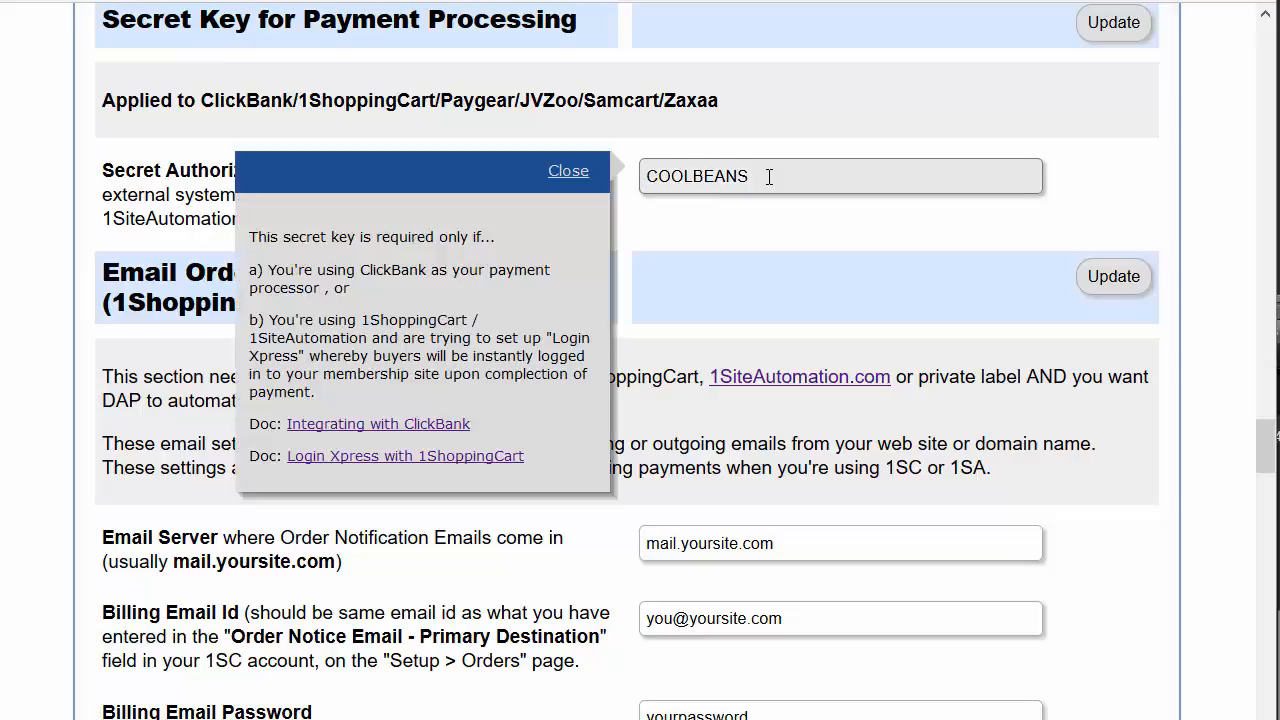
Step: Highlight DAP's Secret Authorization Key value to compare it with the URL's key
drag(769, 177, 645, 180)
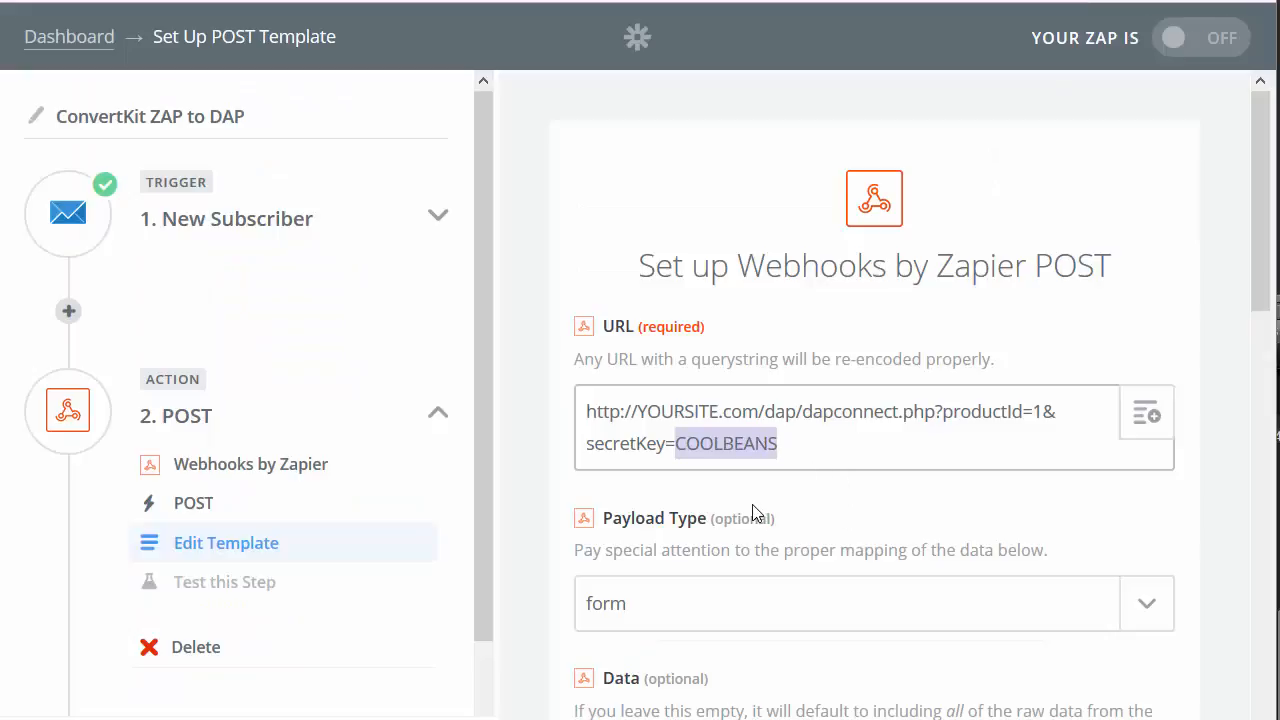
Step: Leave the other webhook options at defaults and send a successful test POST to DAP
scroll(755, 513, down, 5)
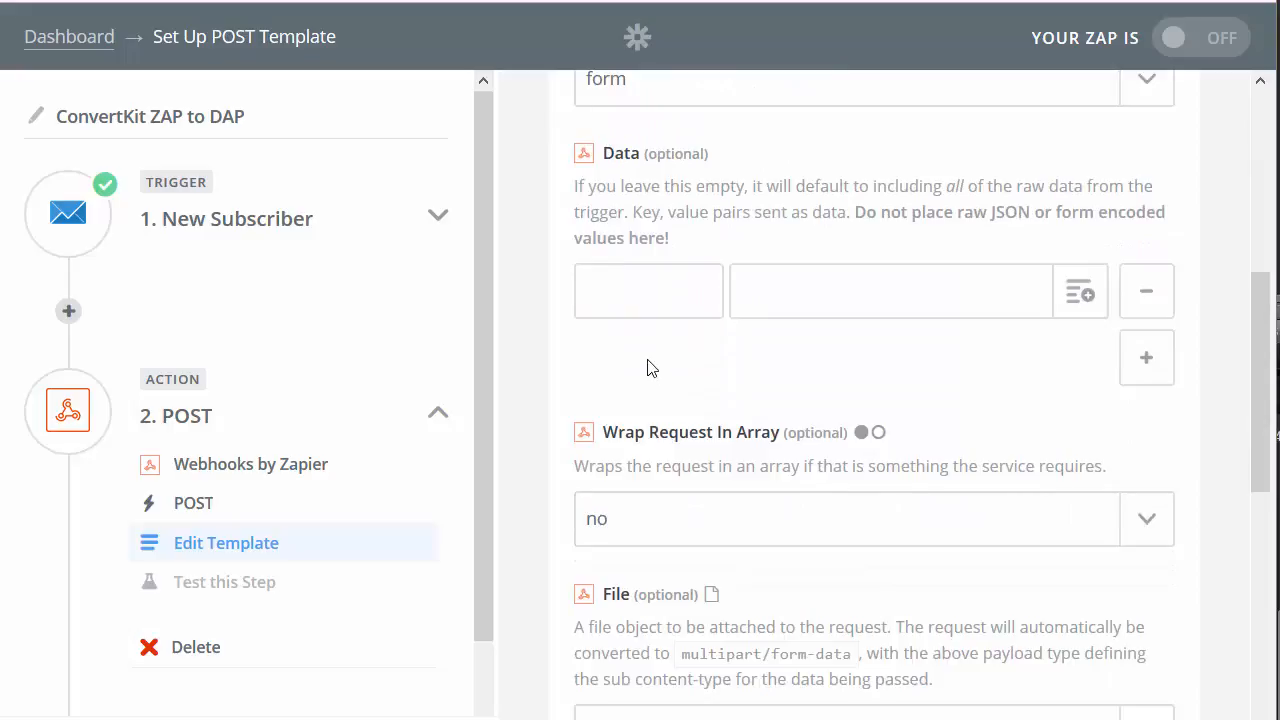
scroll(647, 368, down, 2)
scroll(886, 420, down, 4)
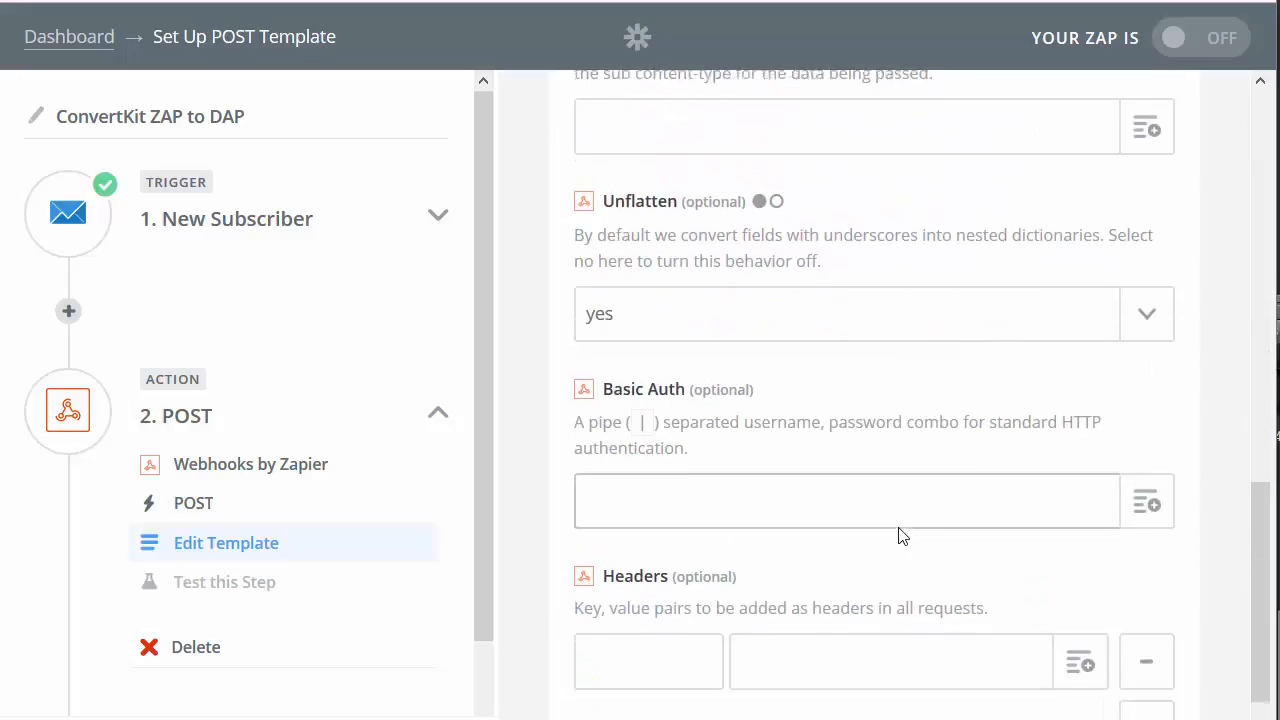
scroll(898, 537, down, 2)
click(1129, 671)
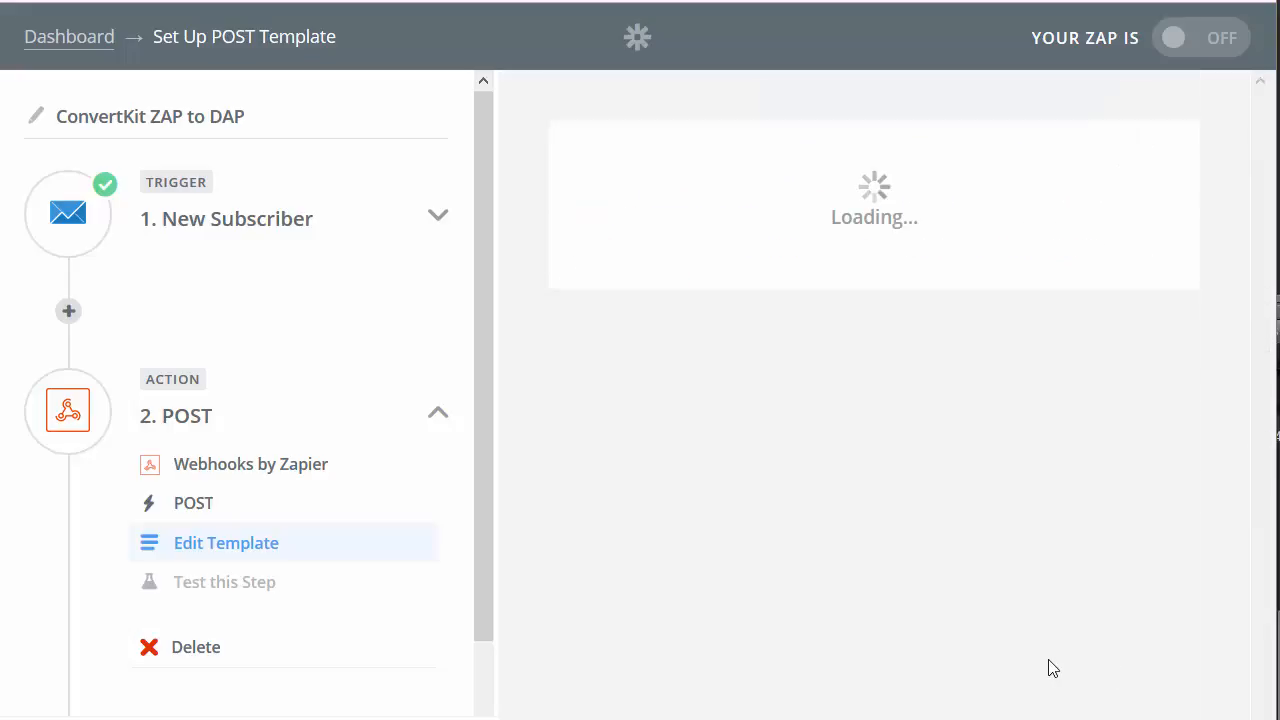
scroll(819, 473, down, 1)
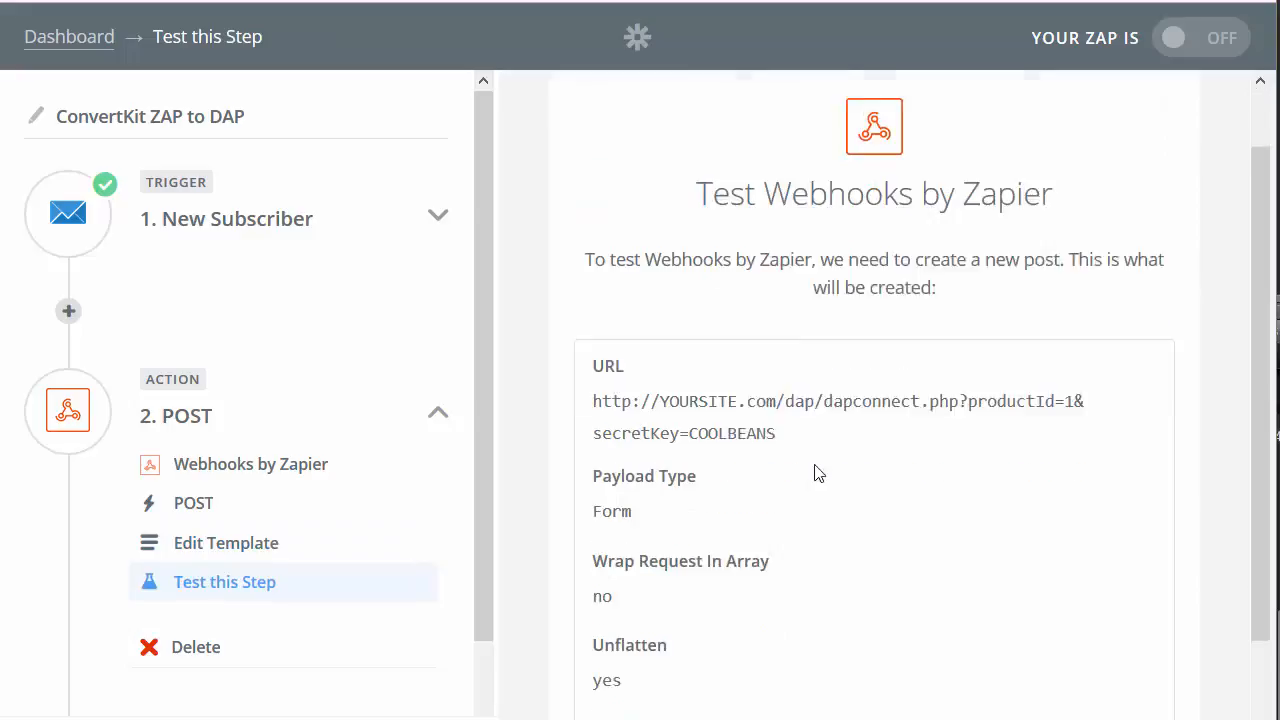
scroll(850, 500, down, 2)
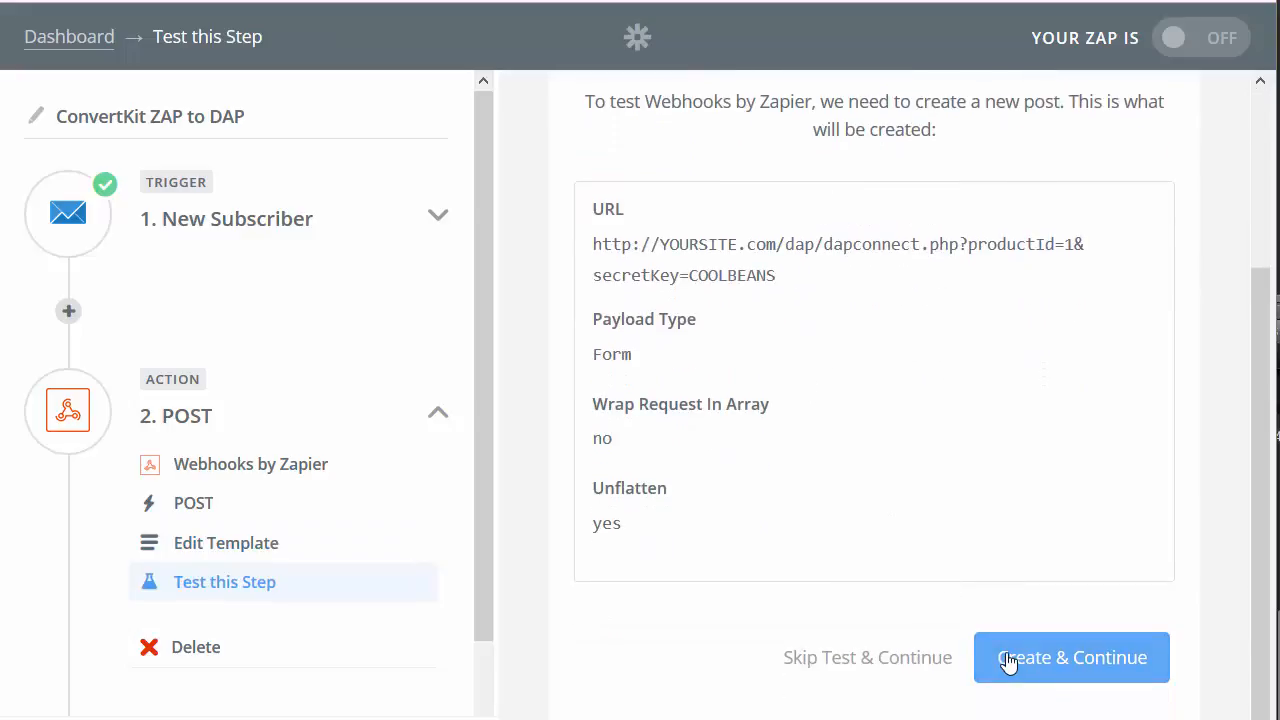
click(1007, 662)
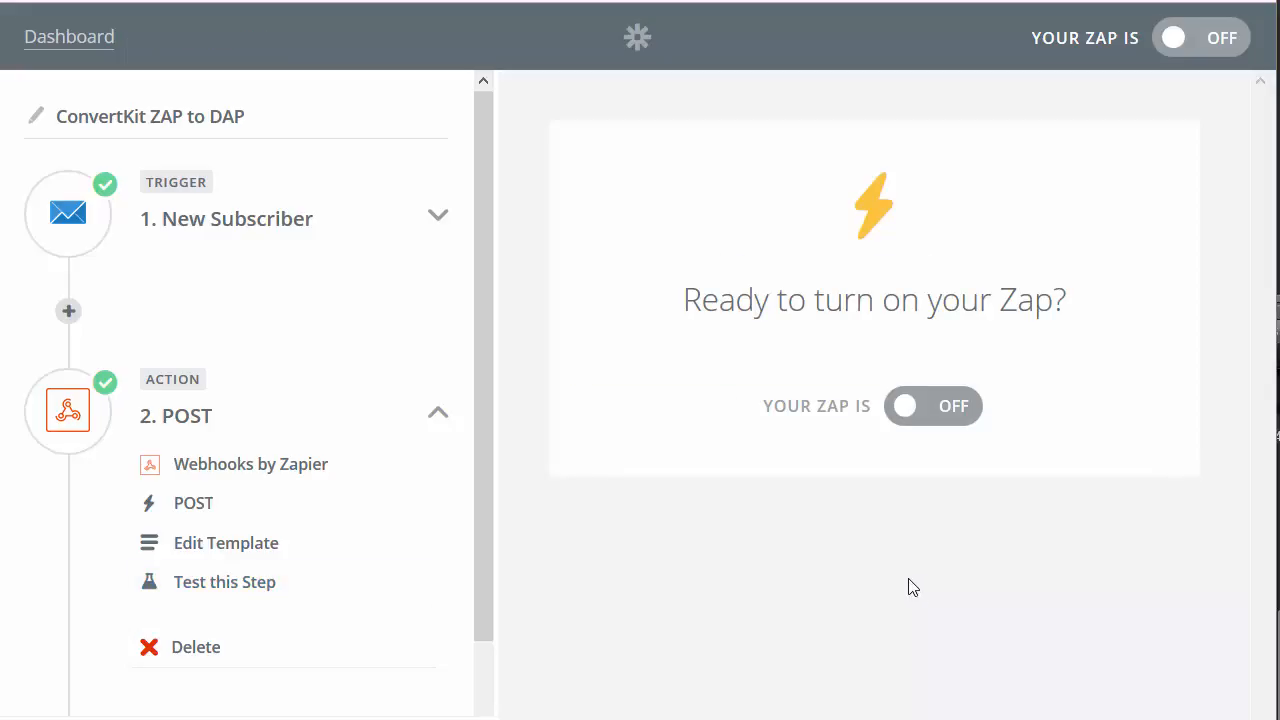
Step: Switch the ConvertKit ZAP to DAP Zap on, then start another Zap
click(908, 408)
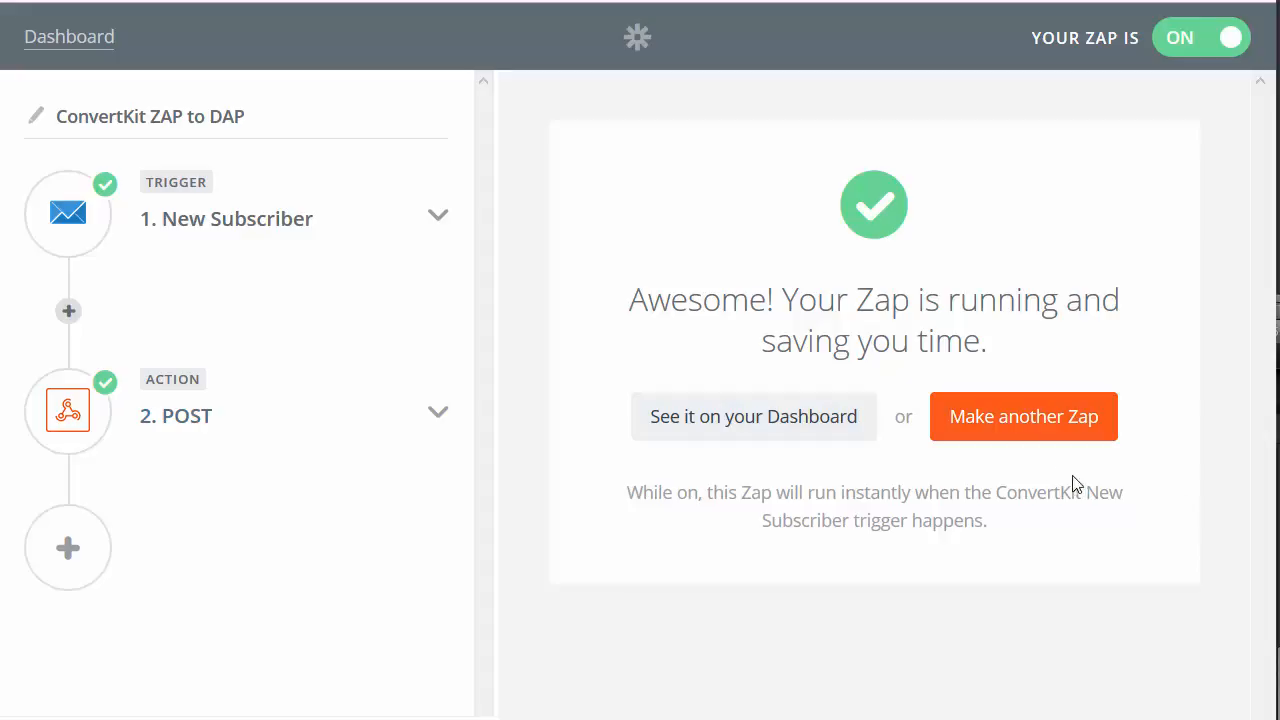
click(1000, 418)
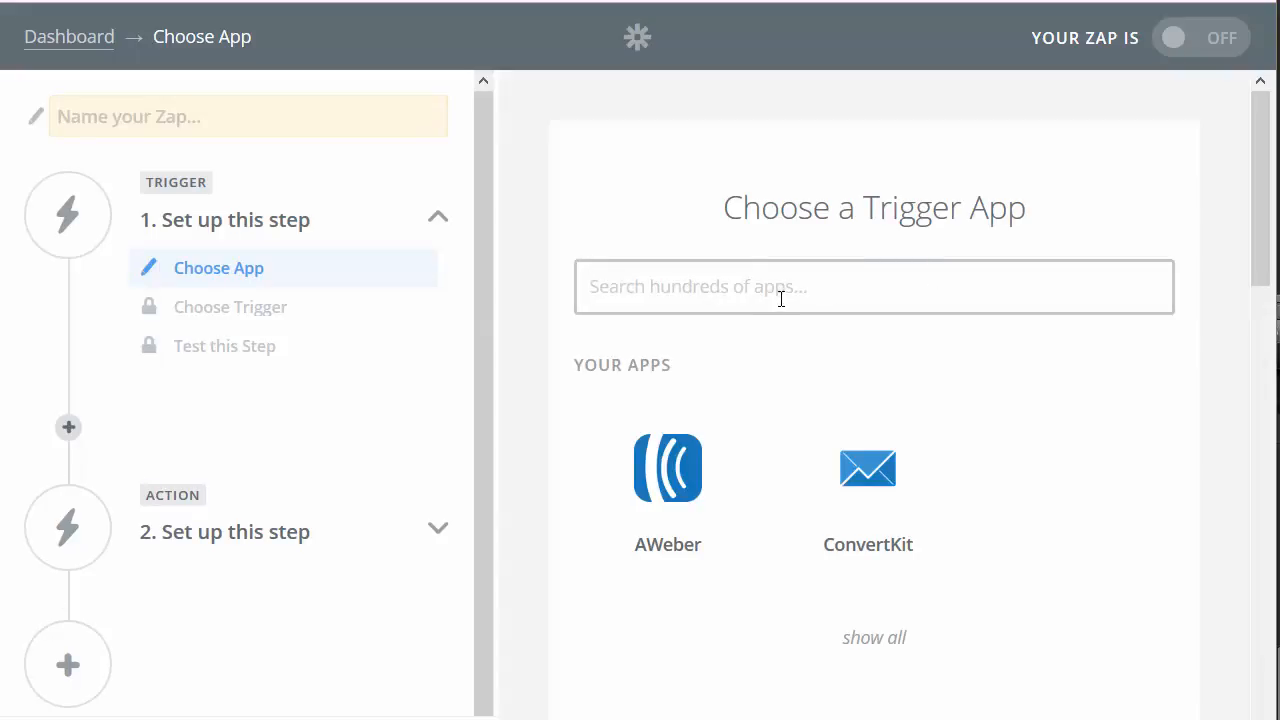
Step: Set the trigger to AWeber New Subscriber using AWeber Account #2
text(aweber)
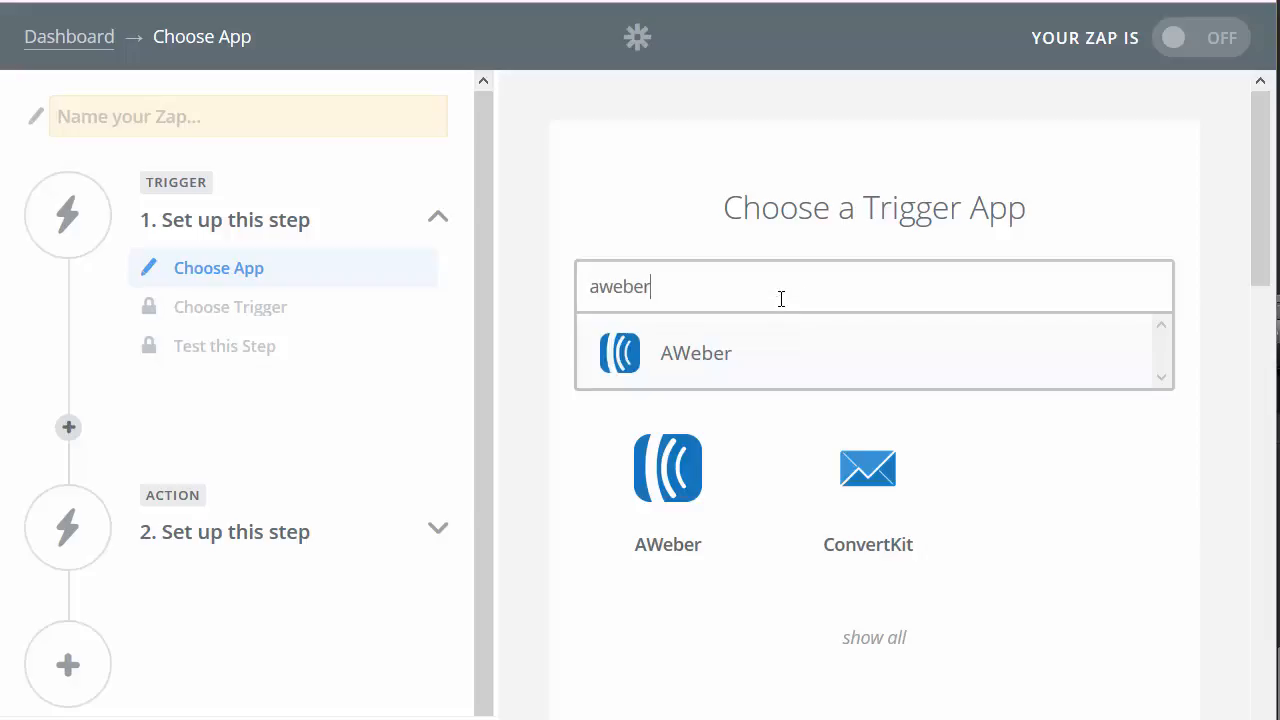
click(745, 355)
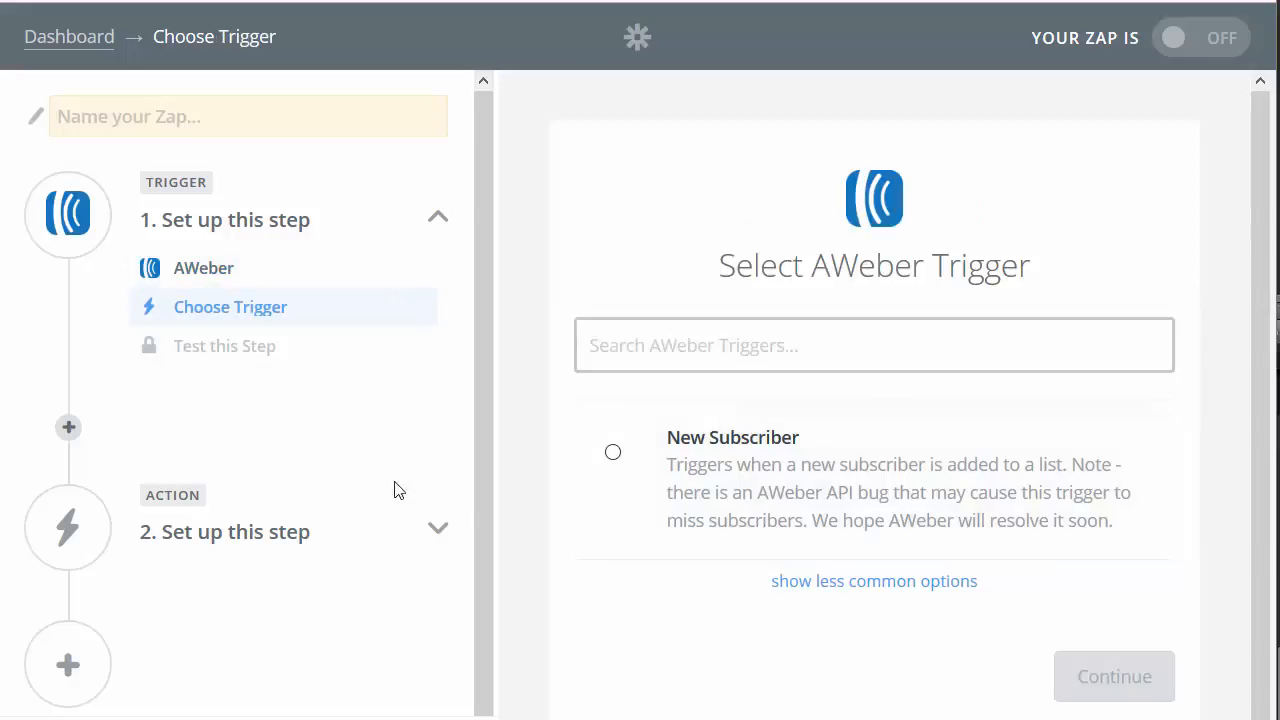
click(613, 453)
click(1100, 680)
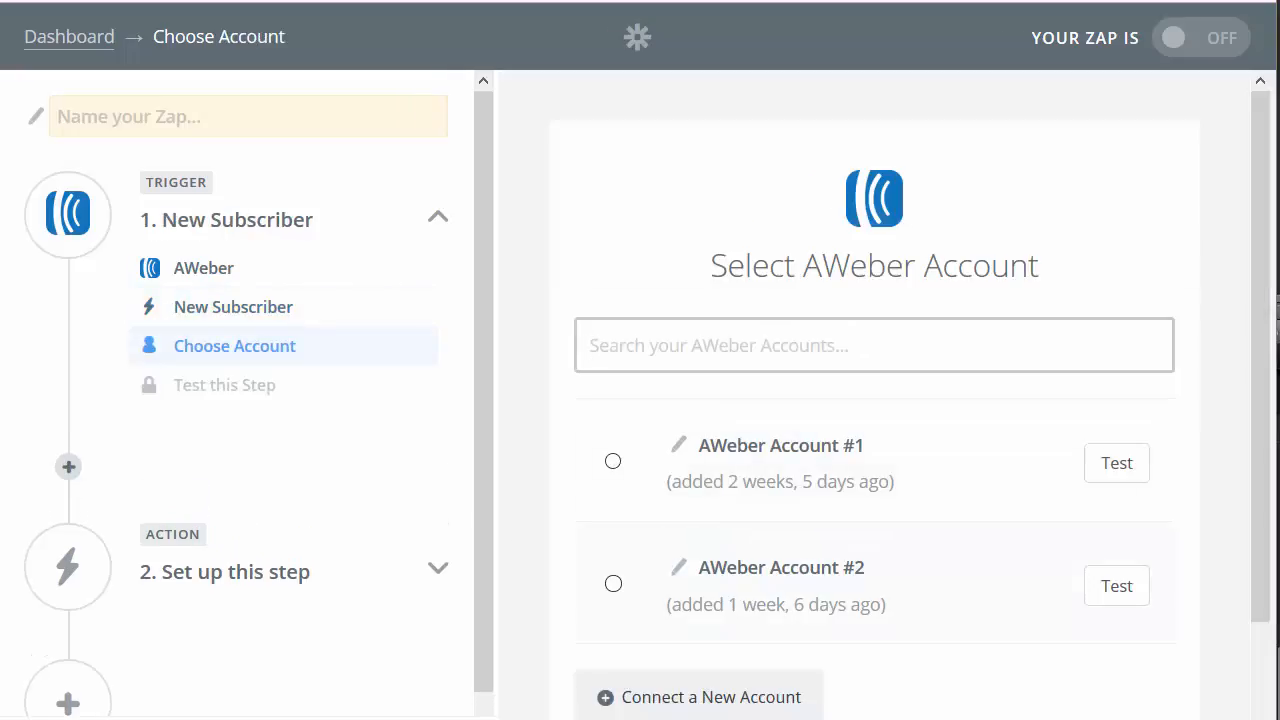
click(613, 585)
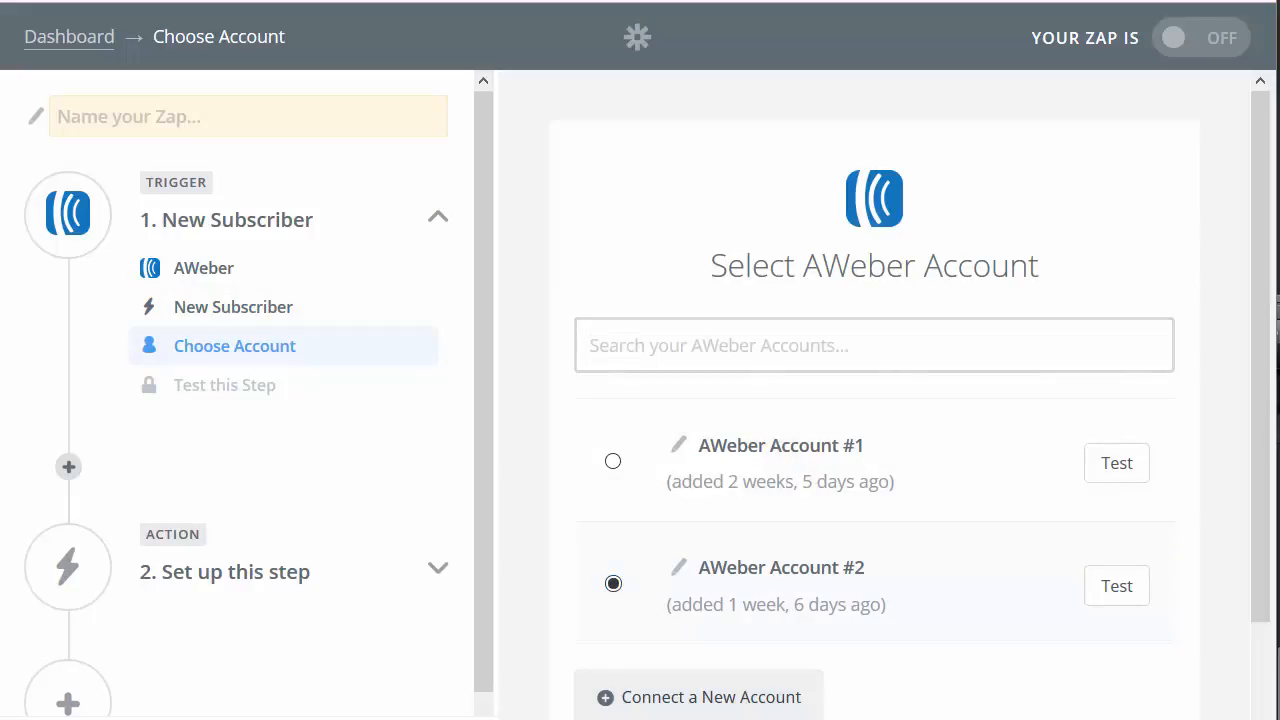
scroll(960, 680, down, 2)
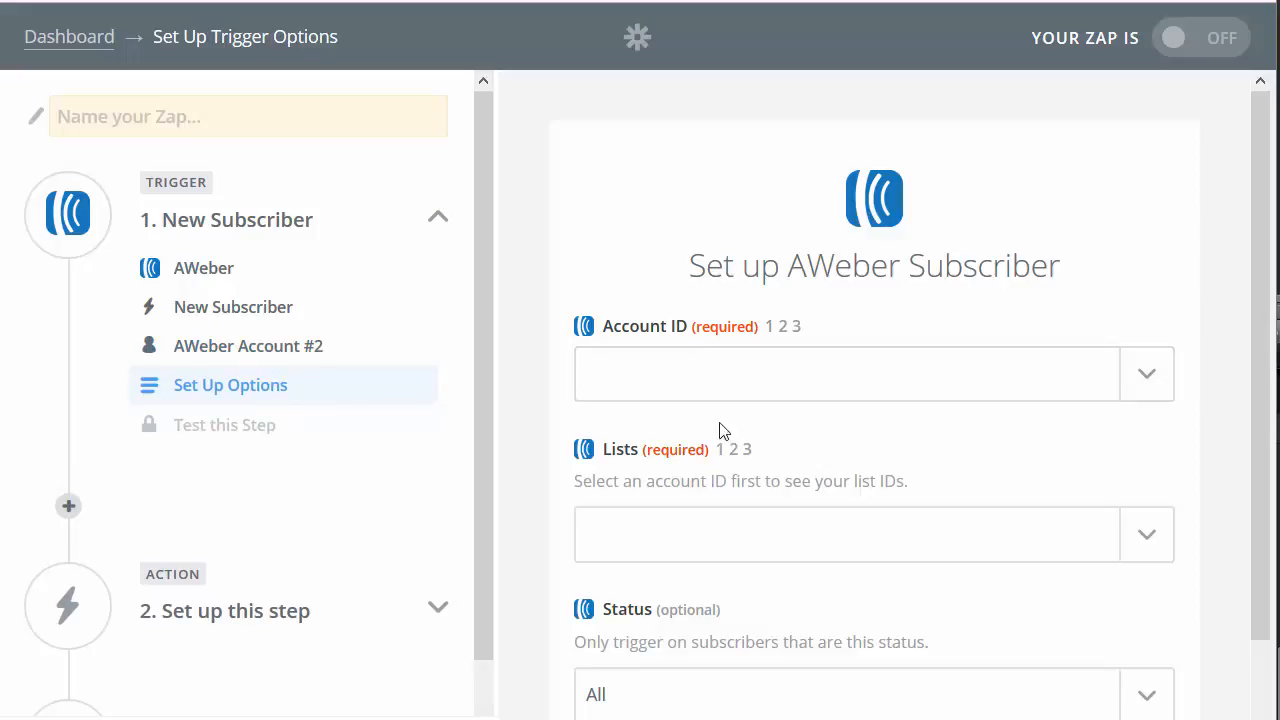
scroll(717, 430, down, 2)
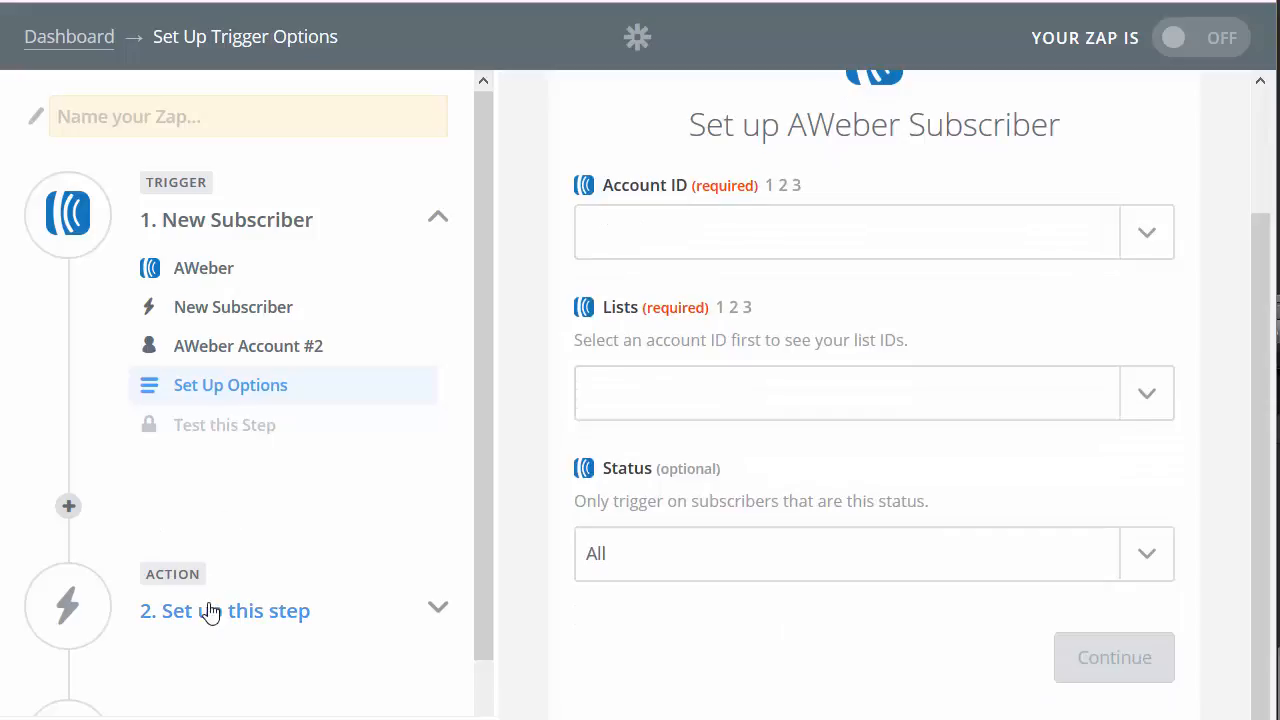
Step: Set the action to Webhooks by Zapier with a POST request
click(415, 620)
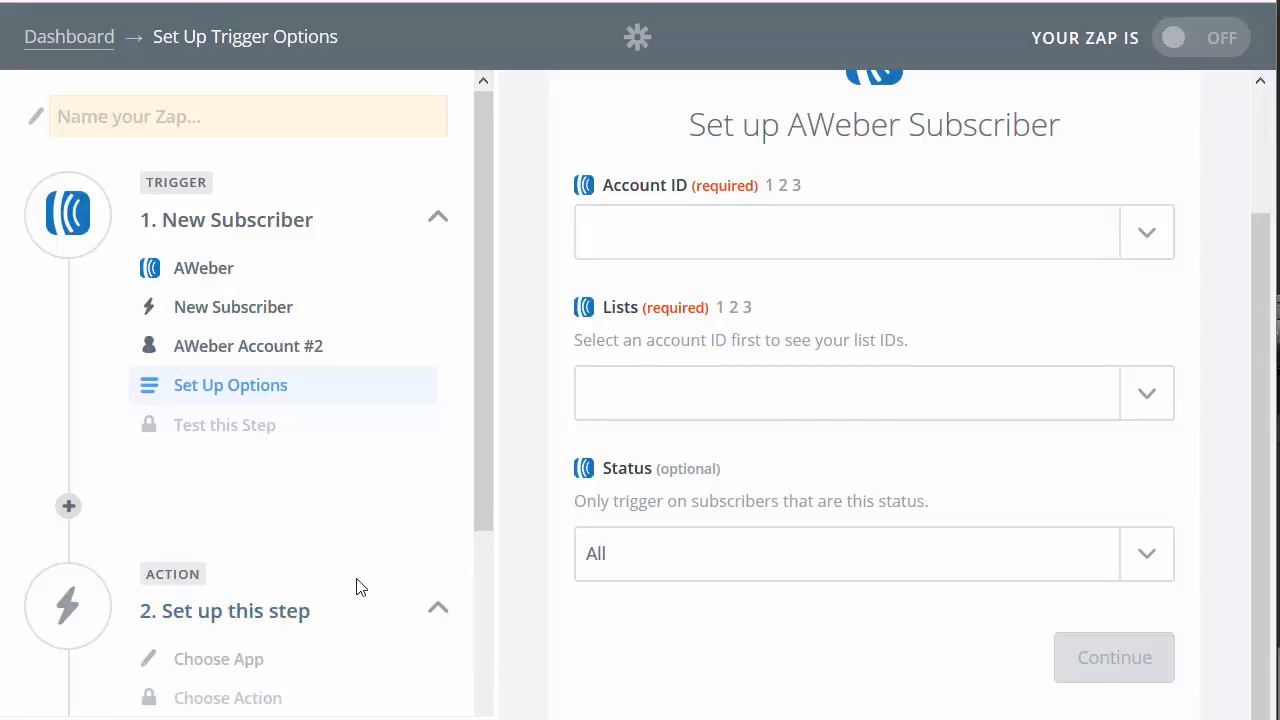
click(252, 440)
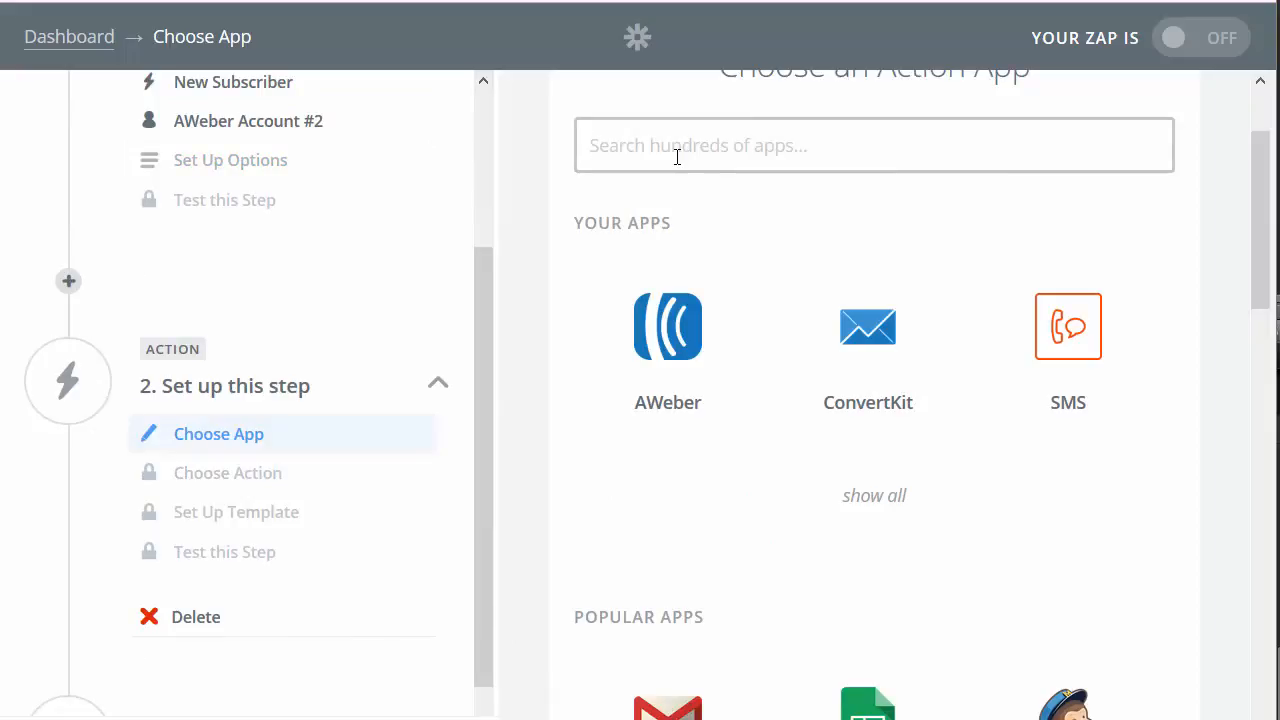
text(web)
scroll(684, 175, up, 3)
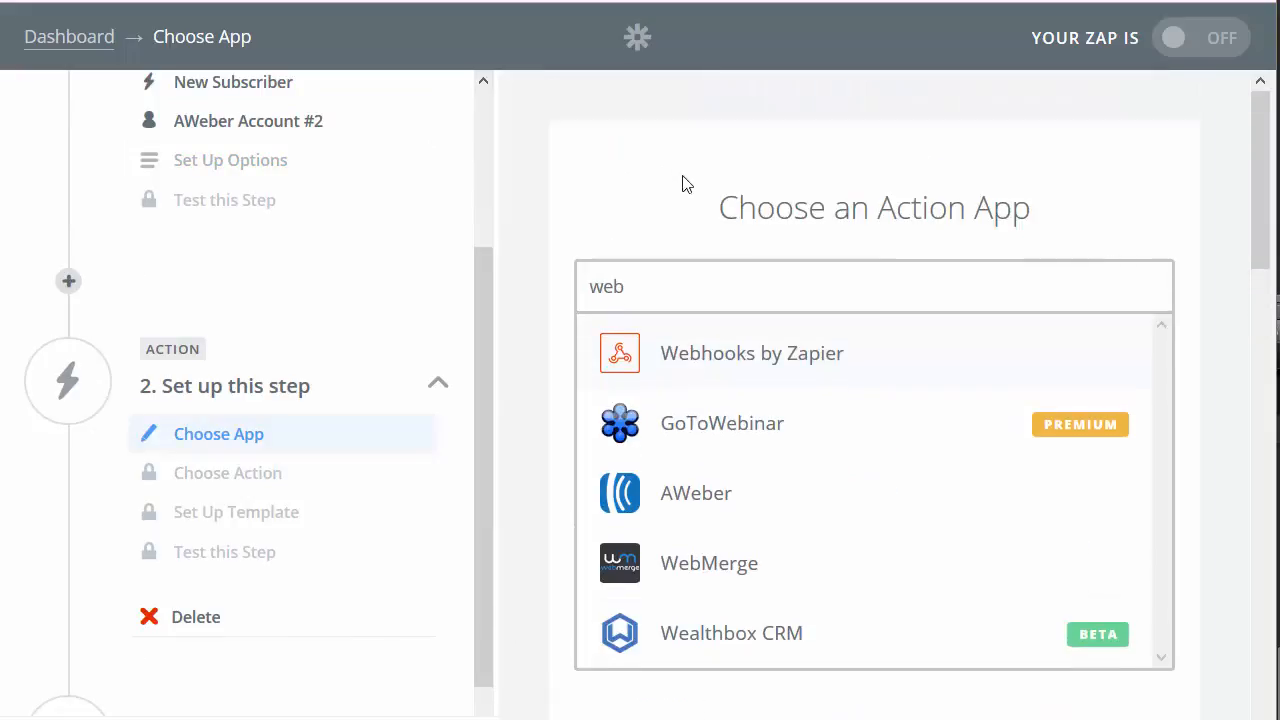
click(736, 350)
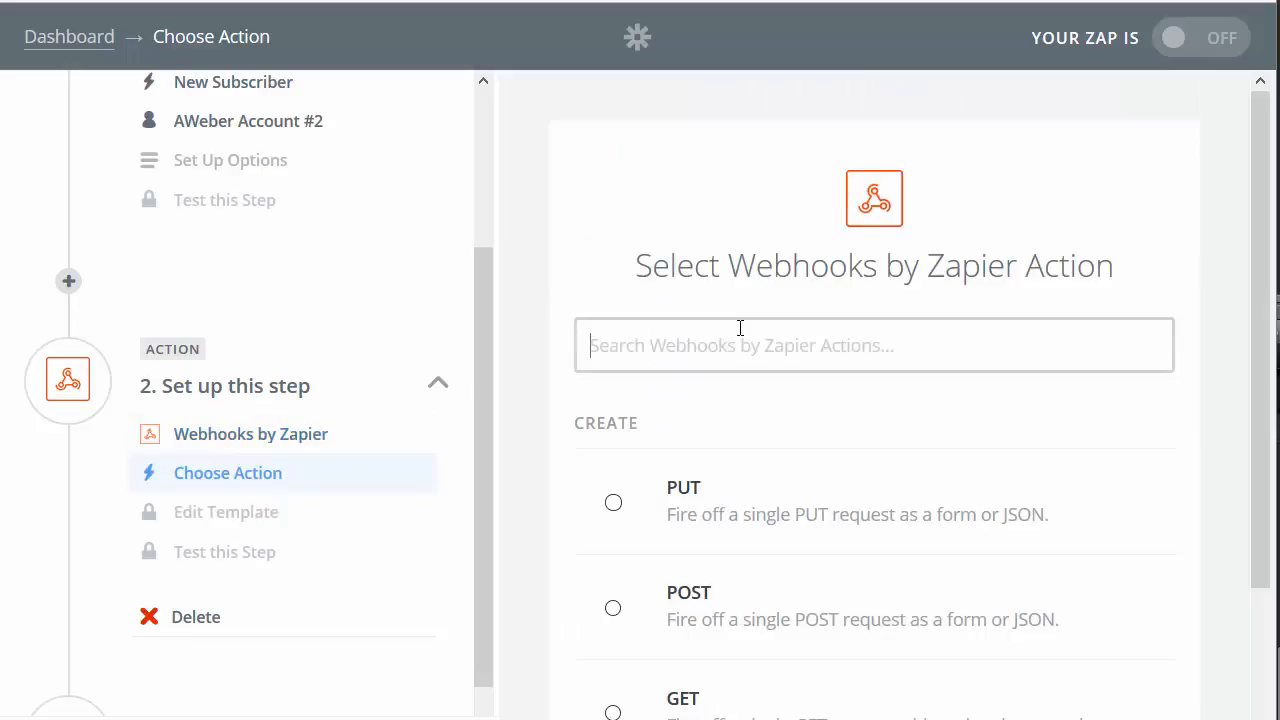
click(730, 604)
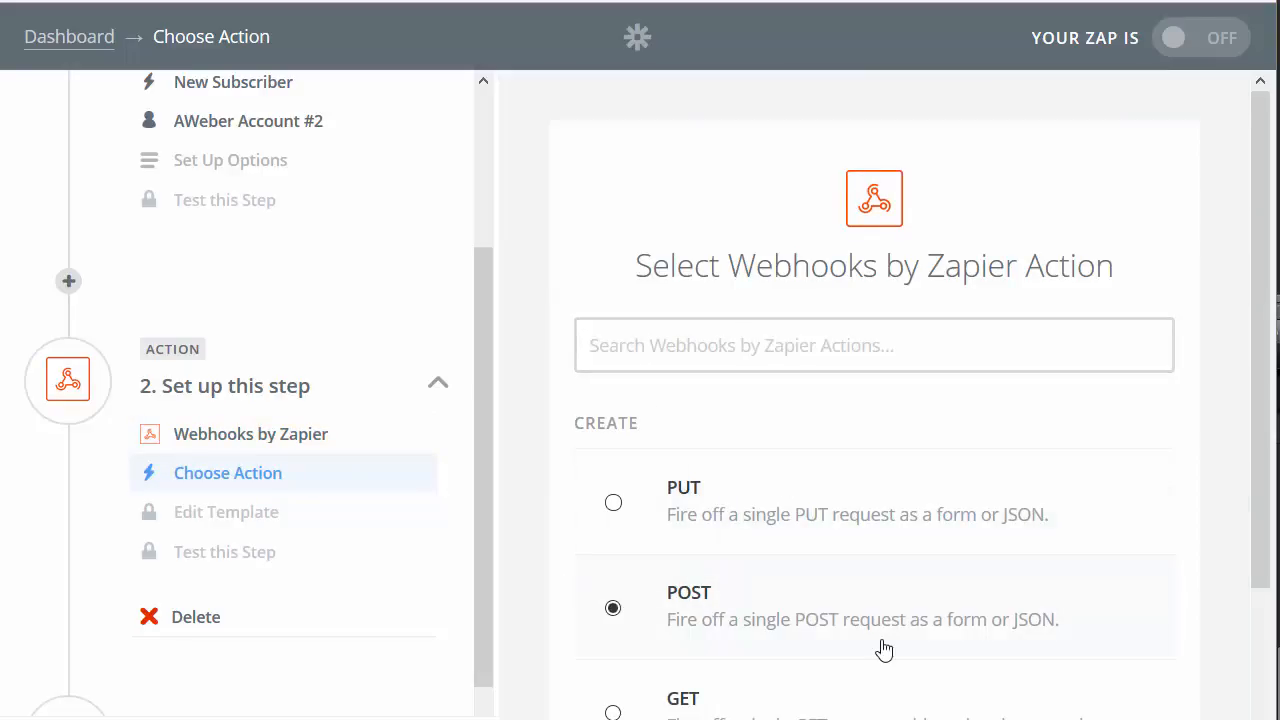
scroll(886, 646, down, 2)
click(1129, 663)
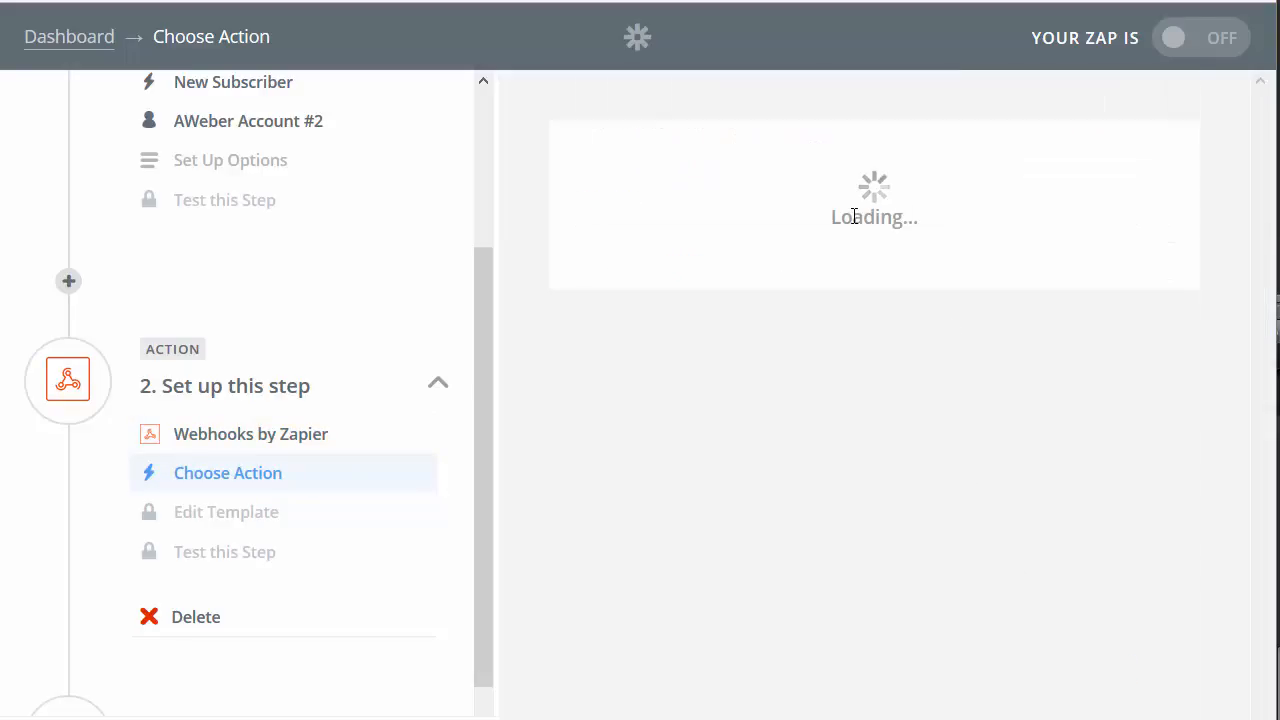
Step: Copy the example dapconnect.php URL from the DAP docs into the webhook URL field
click(652, 425)
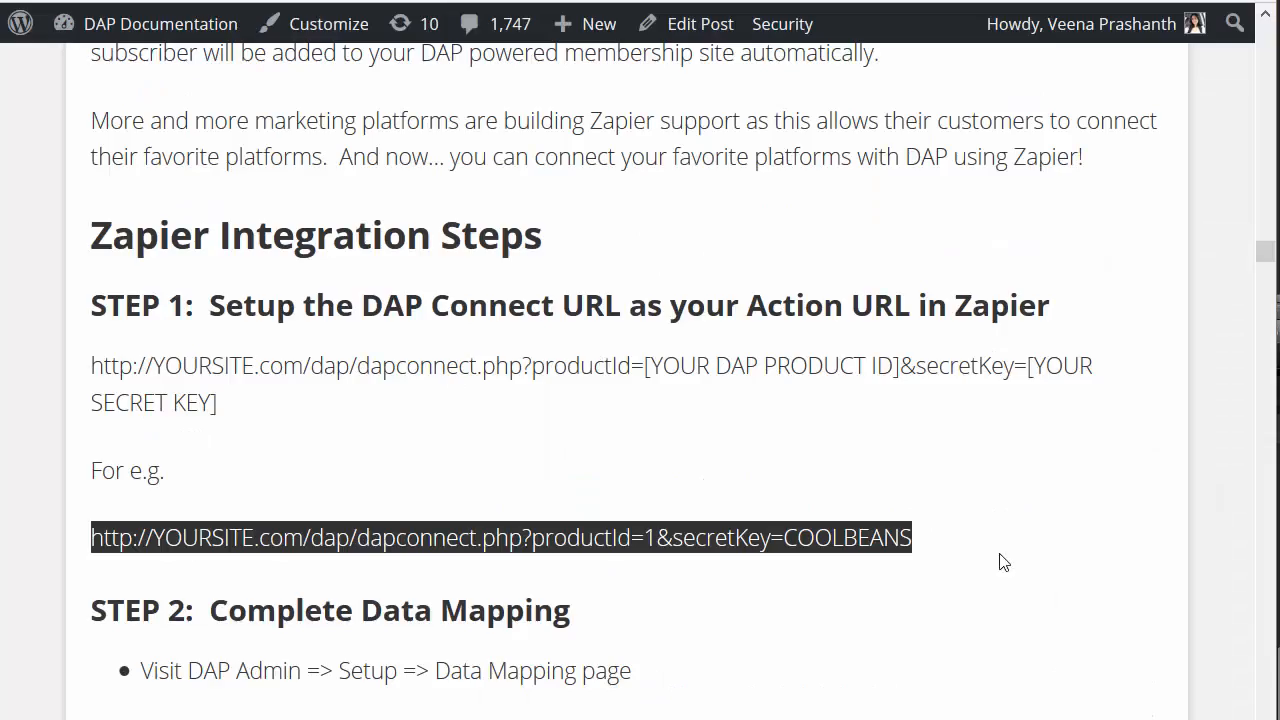
click(997, 560)
drag(631, 672, 36, 550)
triple_click(80, 527)
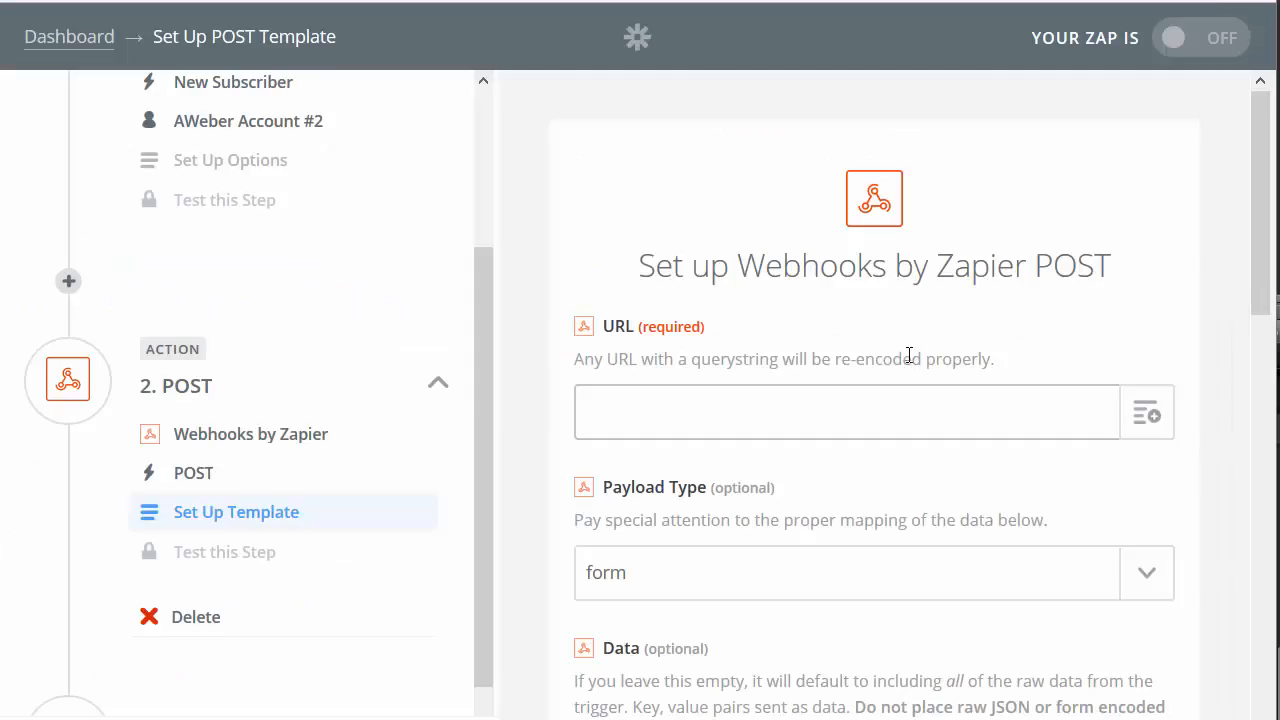
text(http://YOURSITE.com/dap/dapconnect.php?productId=1&secretKey=COOLBEANS)
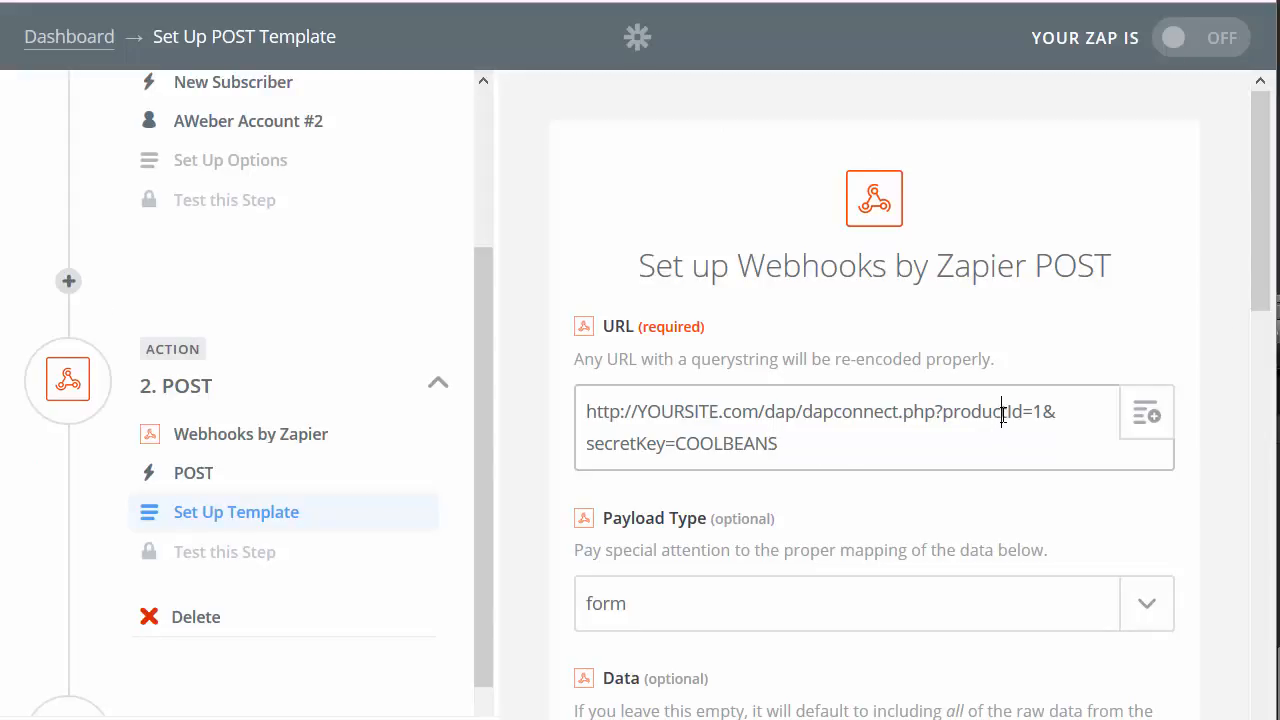
Step: Review productId=1, COOLBEANS and YOURSITE in the example dapconnect URL, then save the POST template
drag(1043, 411, 943, 412)
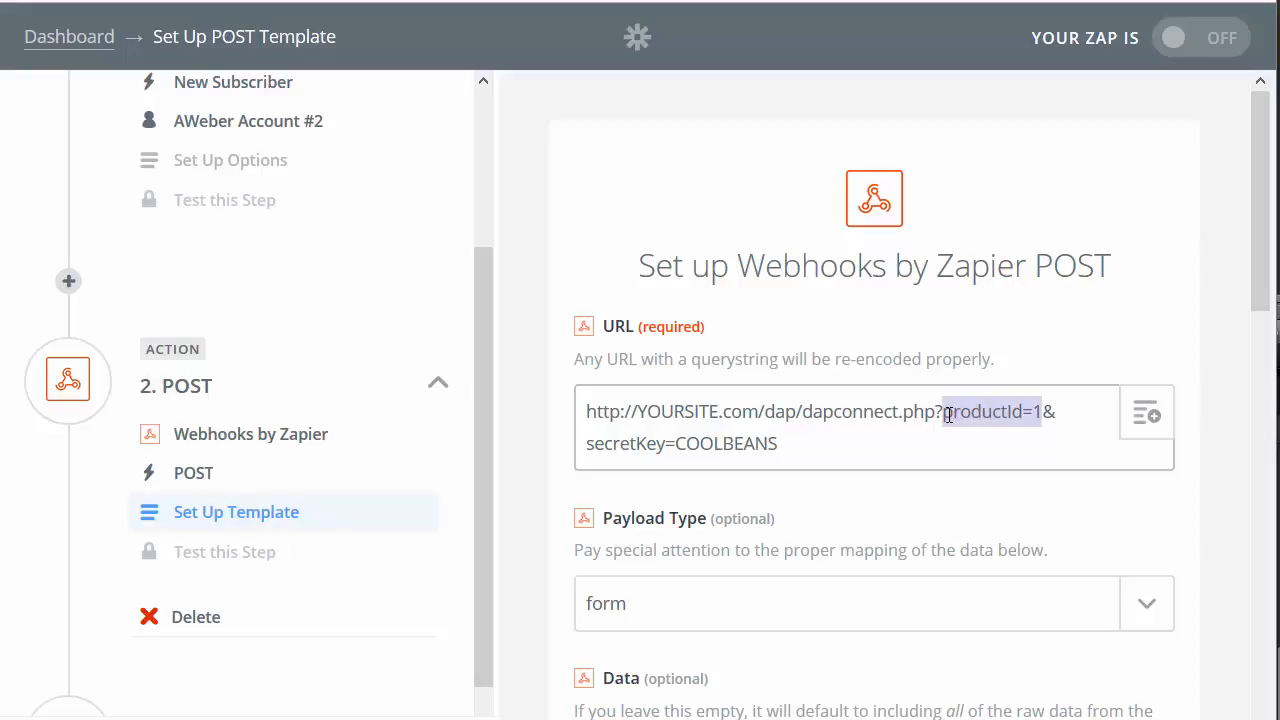
double_click(747, 453)
double_click(698, 424)
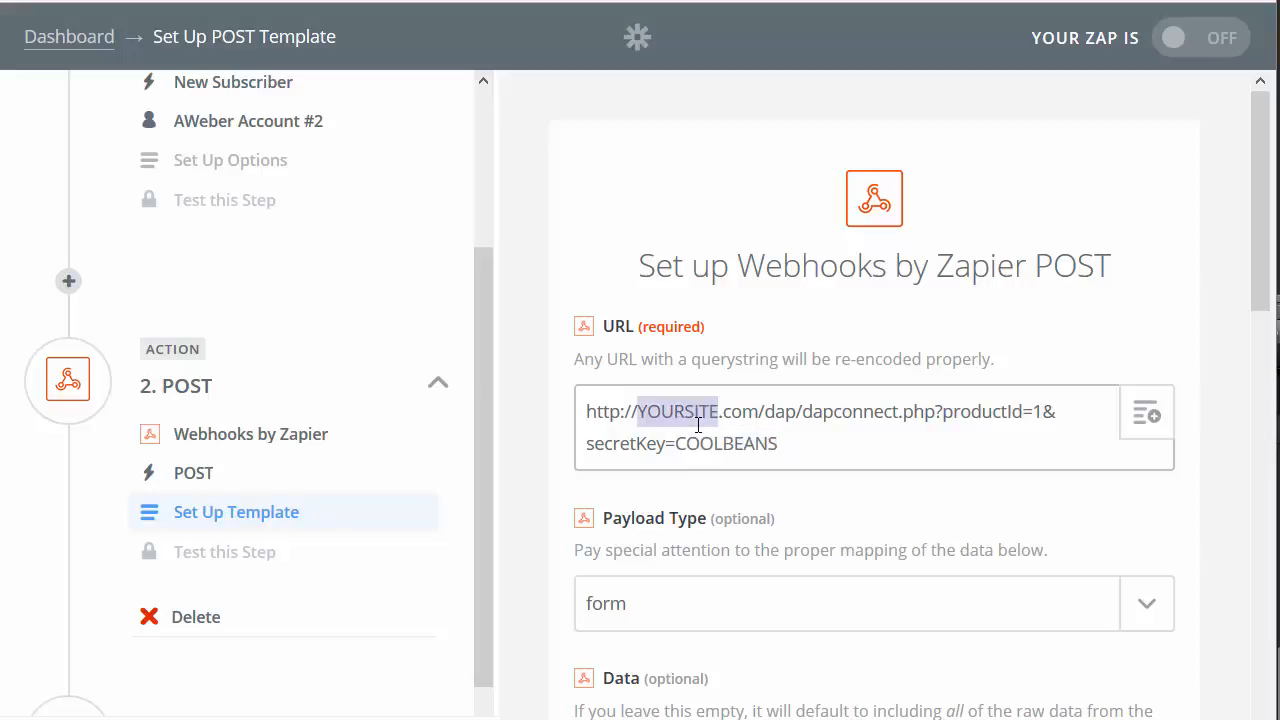
drag(827, 441, 517, 421)
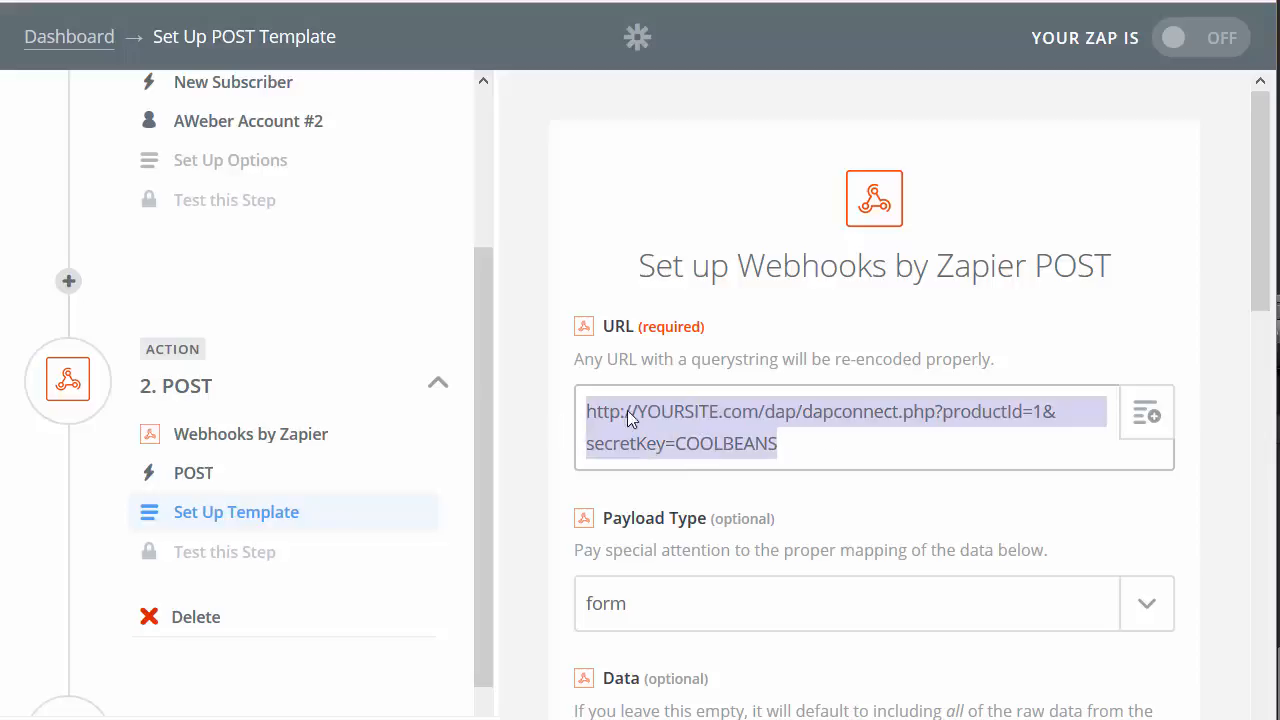
scroll(630, 420, down, 5)
scroll(655, 204, down, 7)
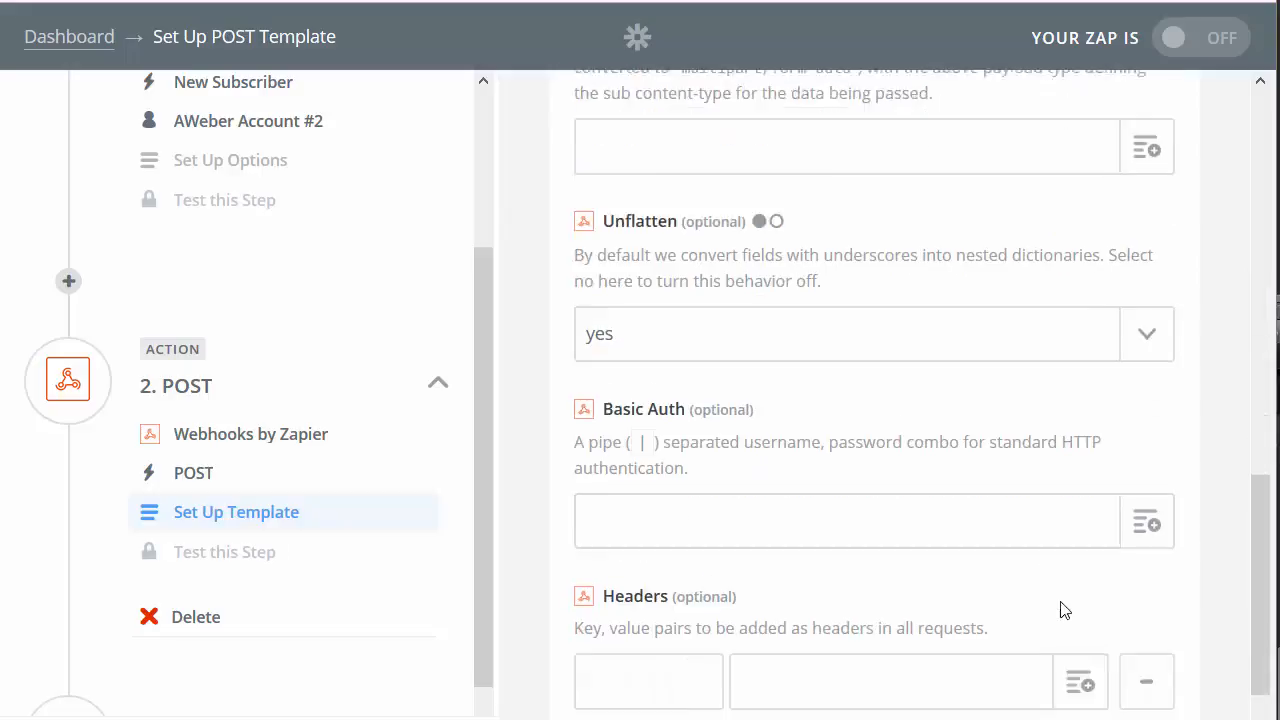
click(1126, 682)
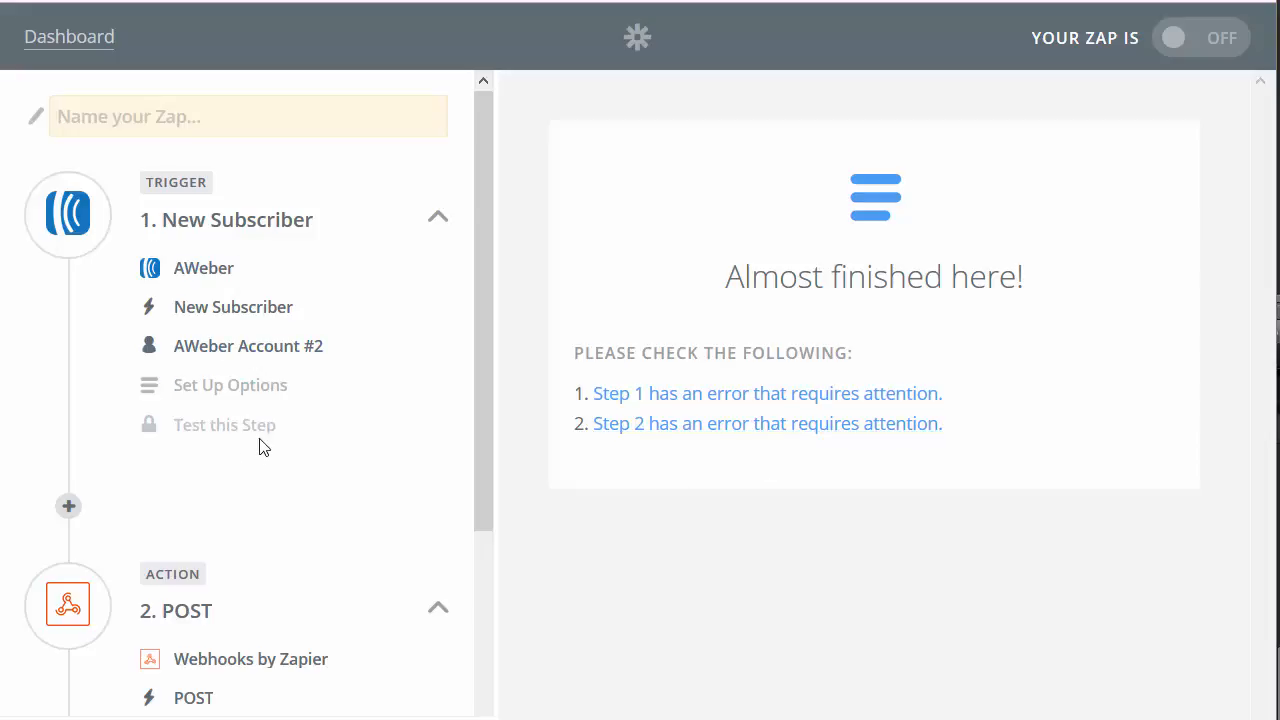
Step: Scroll through the Zap sidebar and start naming the new Zap in the Name your Zap field
scroll(317, 398, down, 3)
scroll(274, 457, down, 2)
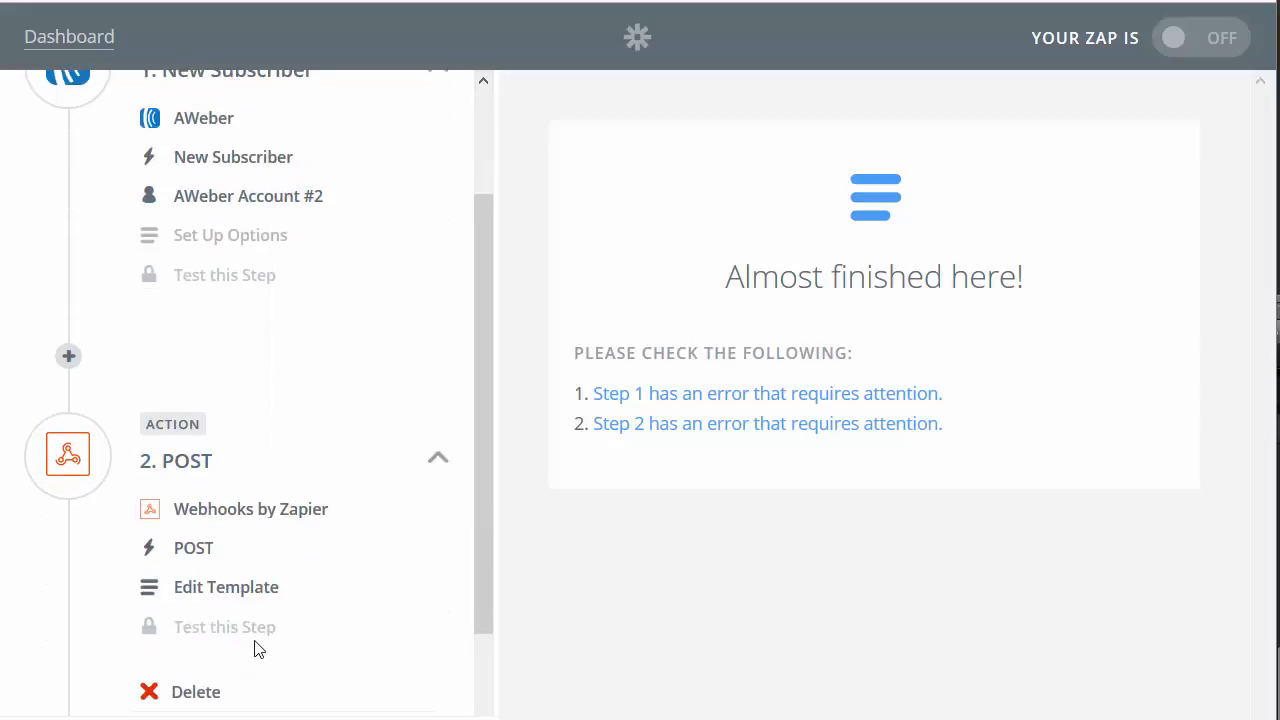
scroll(246, 466, up, 2)
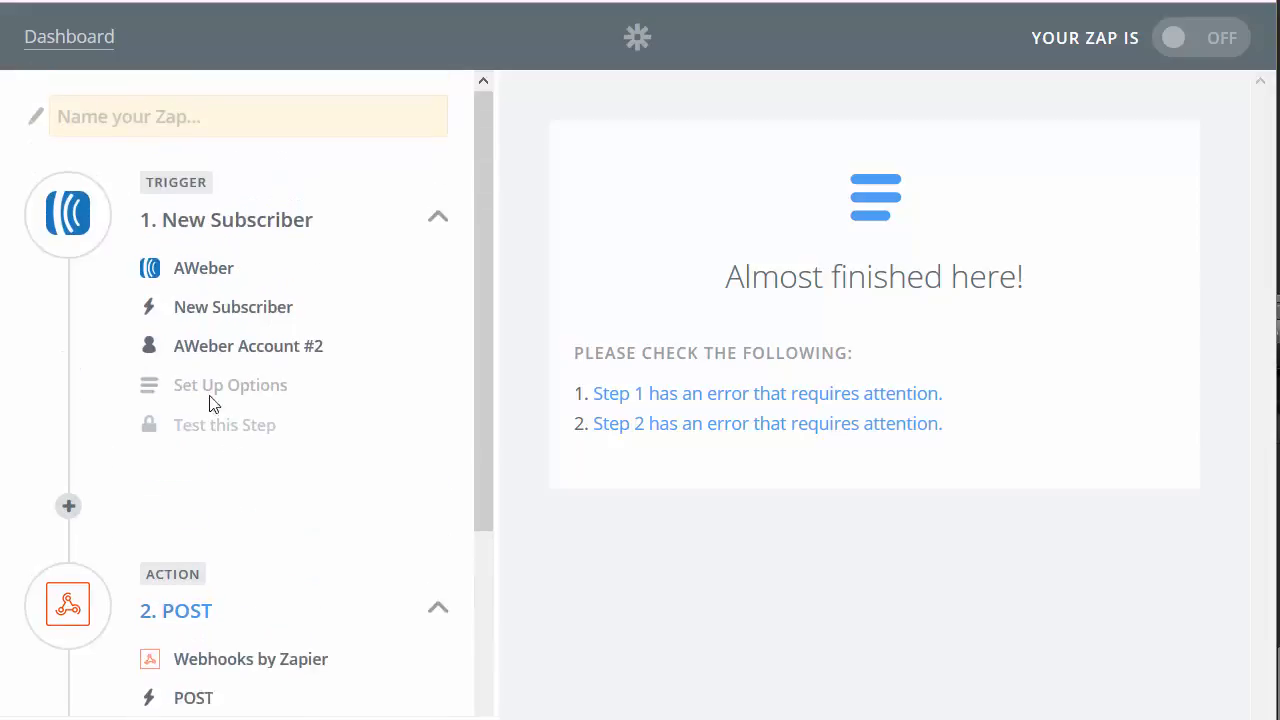
click(107, 124)
scroll(194, 555, down, 1)
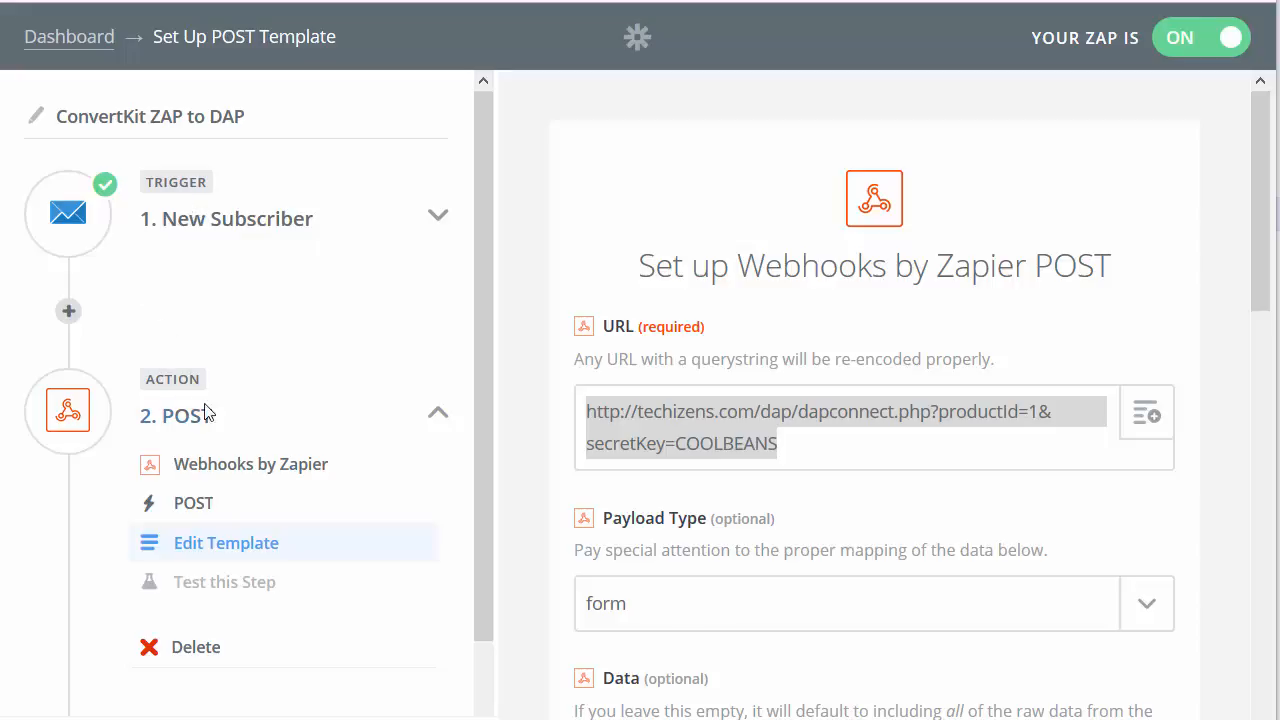
click(778, 445)
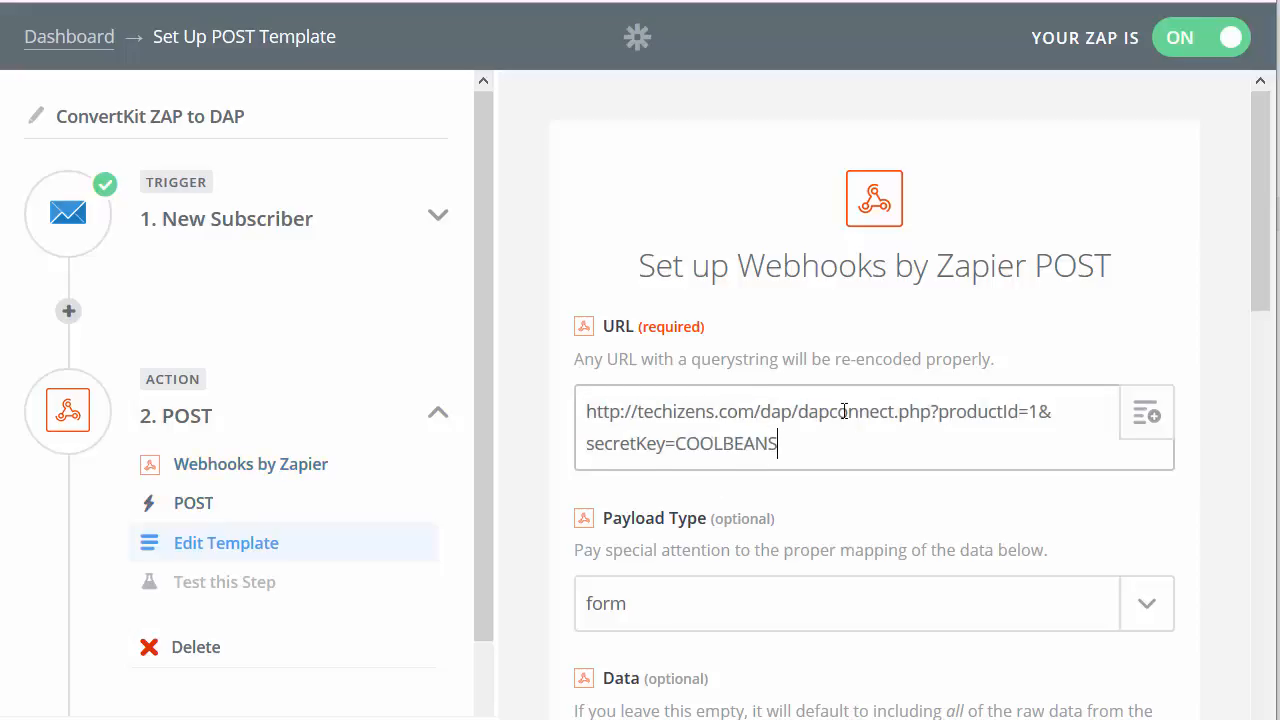
drag(939, 417, 1038, 414)
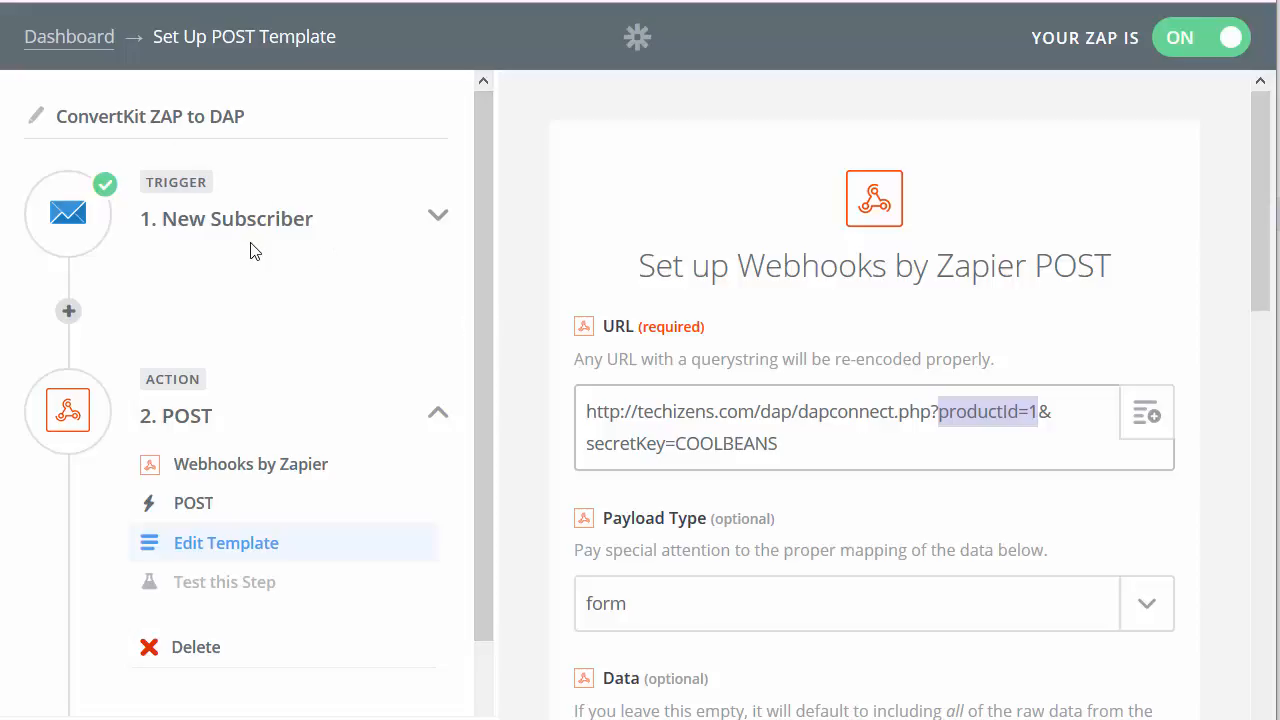
drag(786, 443, 560, 400)
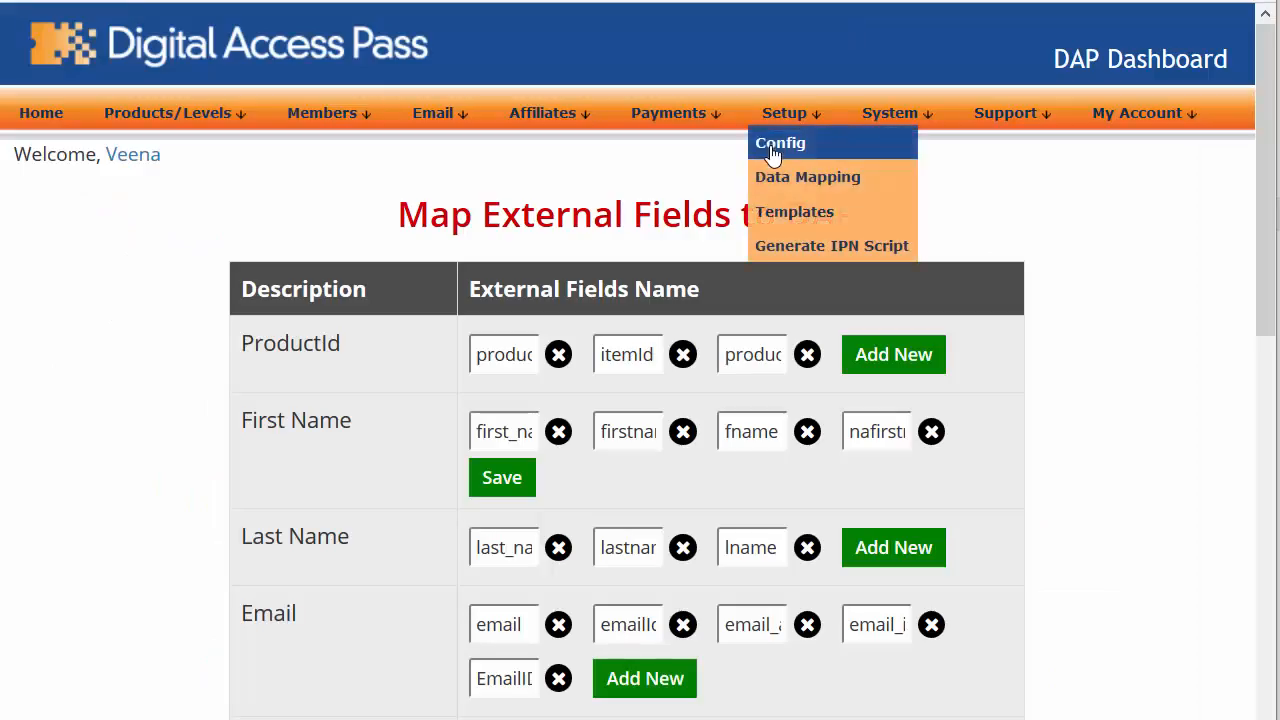
Step: Inspect the Email row's second and fourth mapped field names, then head to DAP's system logs
mouse_move(814, 124)
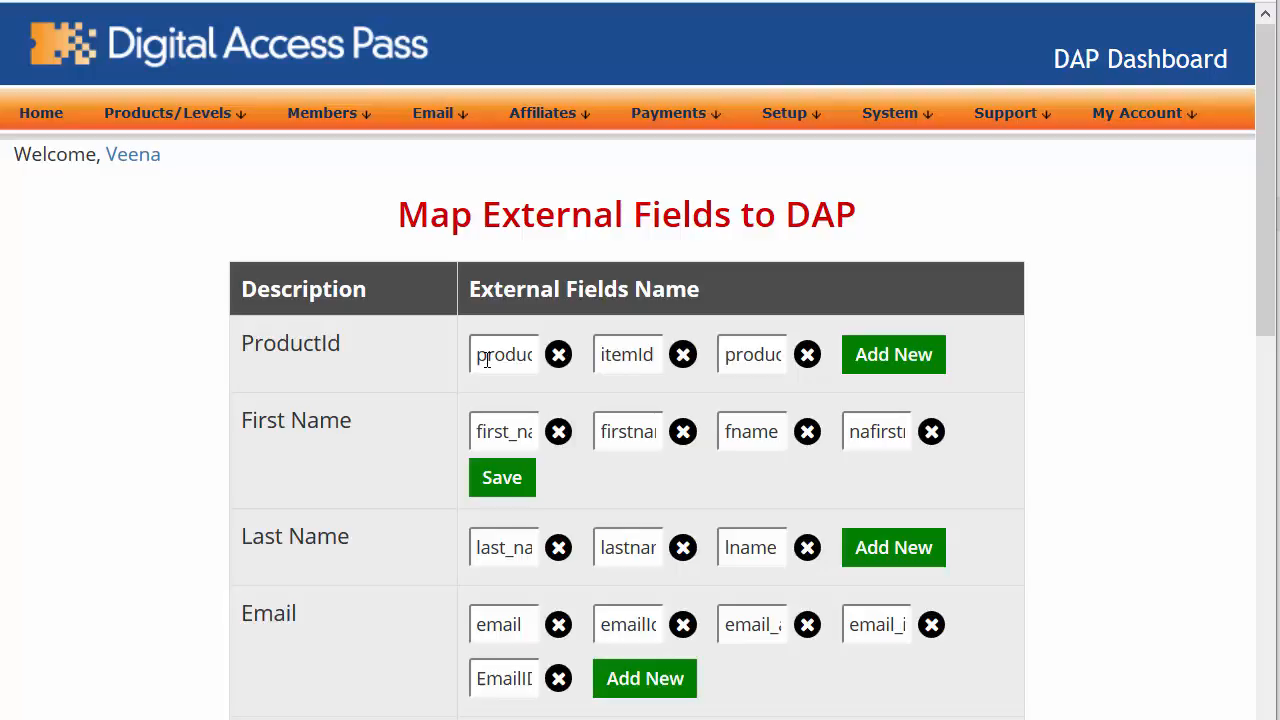
scroll(487, 360, down, 3)
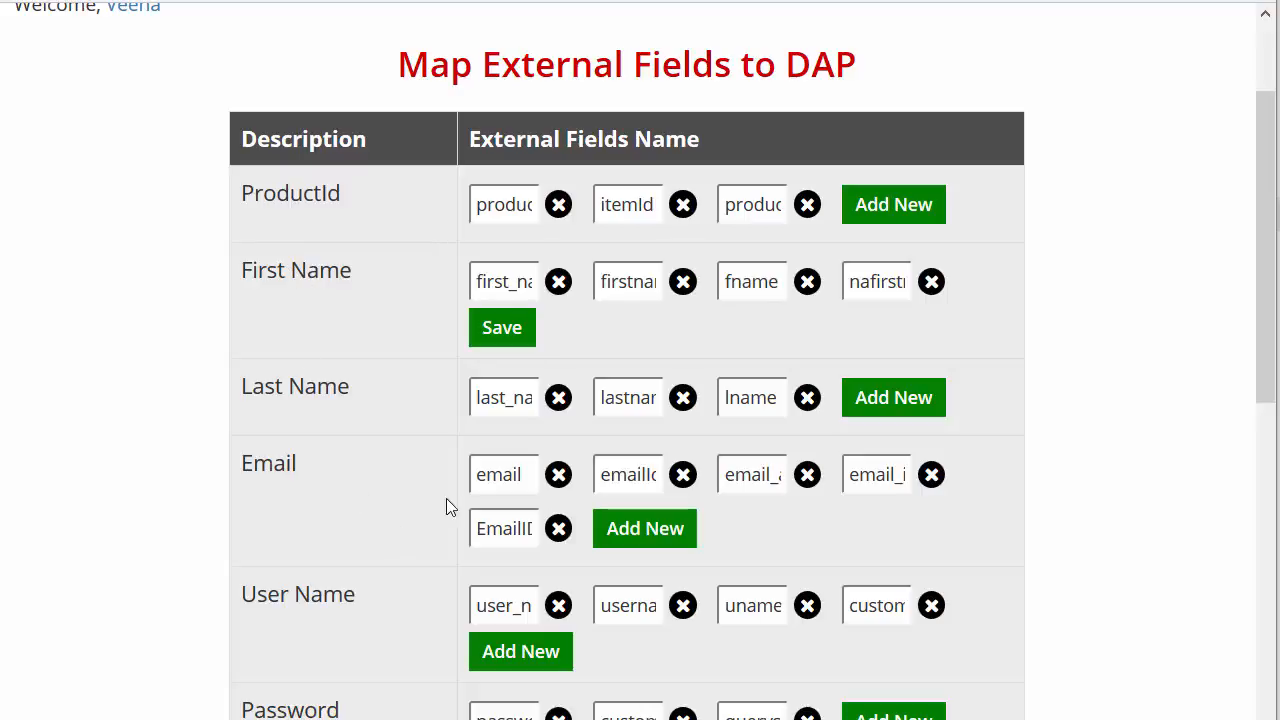
click(613, 474)
click(889, 475)
click(297, 0)
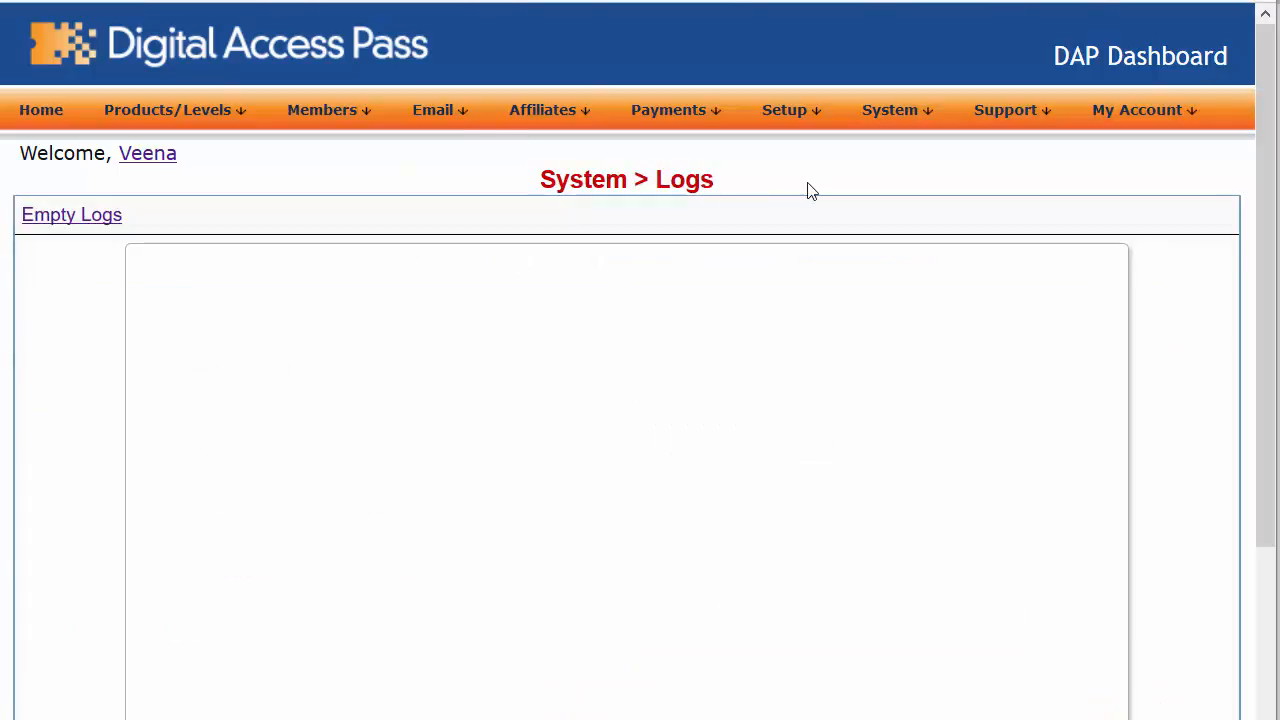
Step: Bring up DAP's System > Logs page and confirm it has no entries yet
mouse_move(906, 126)
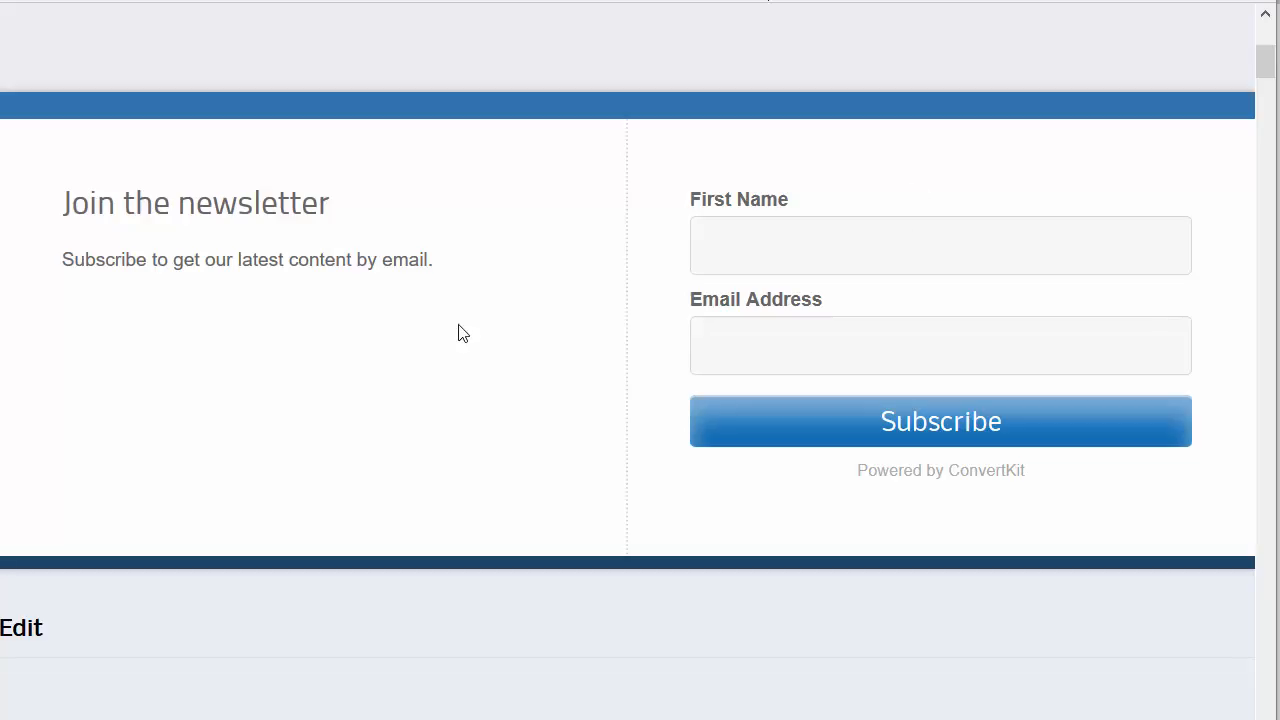
scroll(460, 333, up, 1)
scroll(462, 333, up, 1)
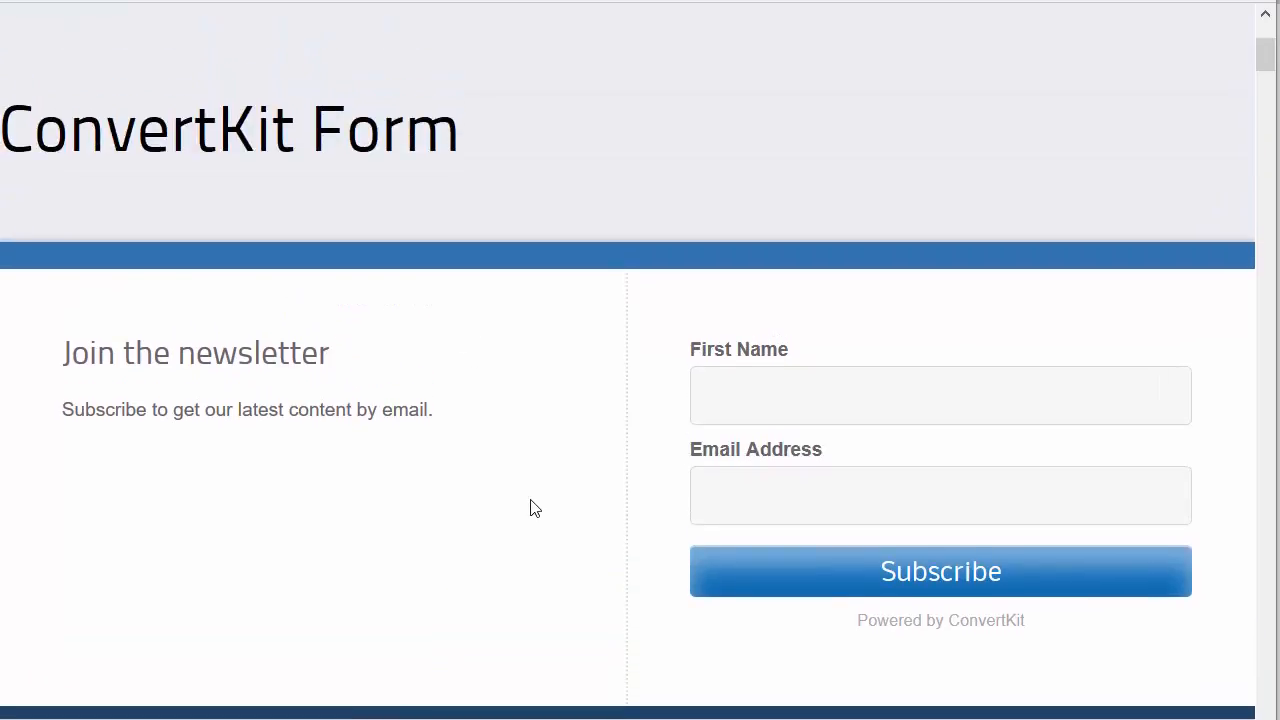
Step: Fill the ConvertKit form with a test first name and a ckt10 test email, then submit
scroll(514, 518, down, 3)
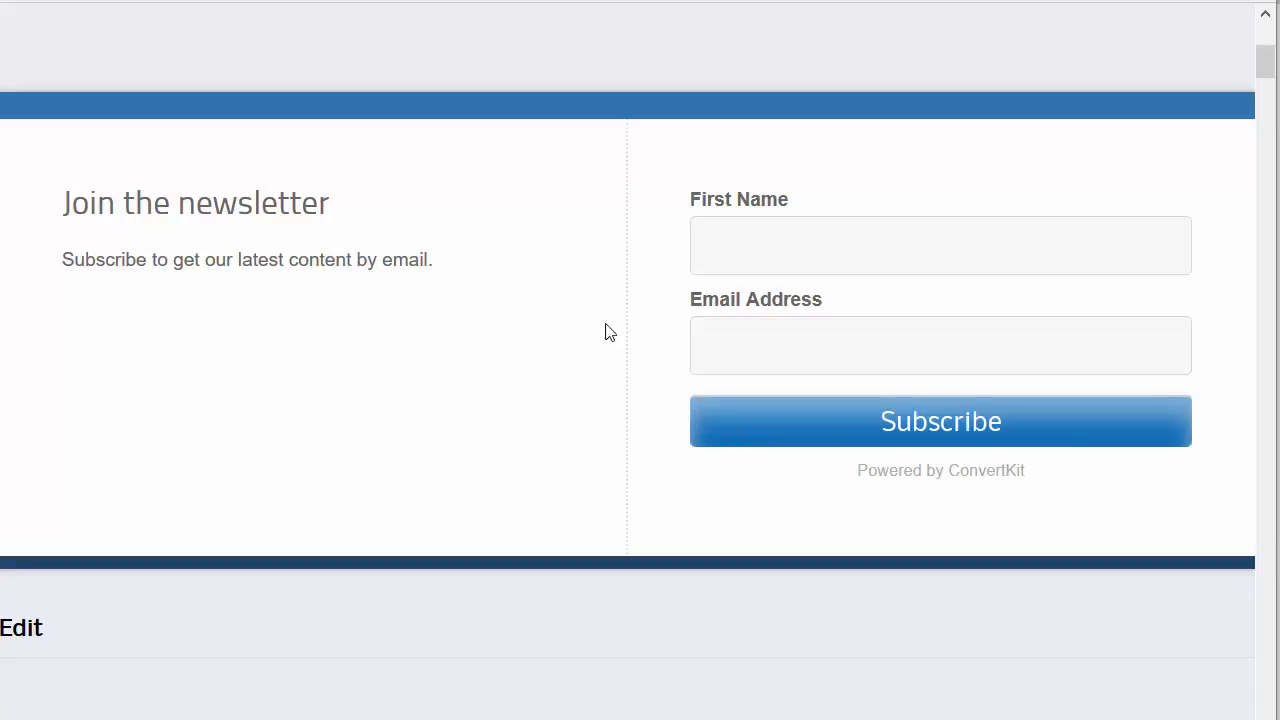
click(763, 249)
click(747, 318)
click(749, 331)
text(t@)
key(Down)
key(Return)
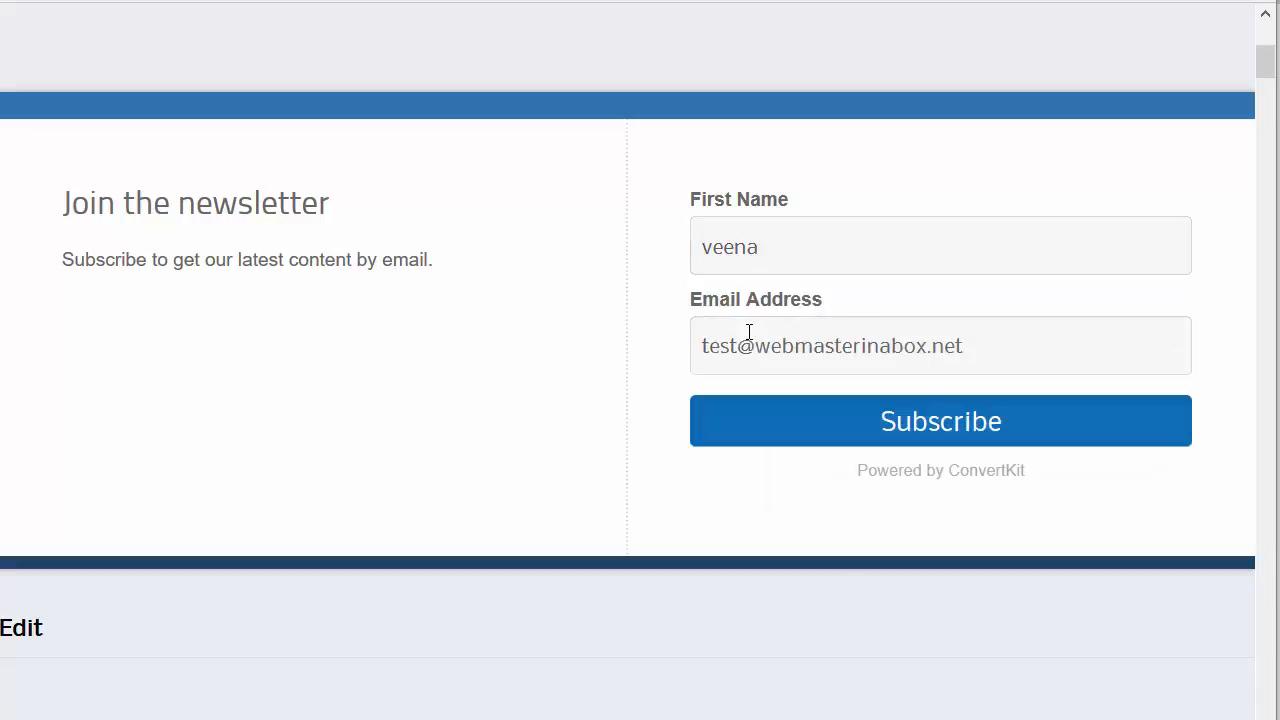
click(740, 340)
text(ckt10)
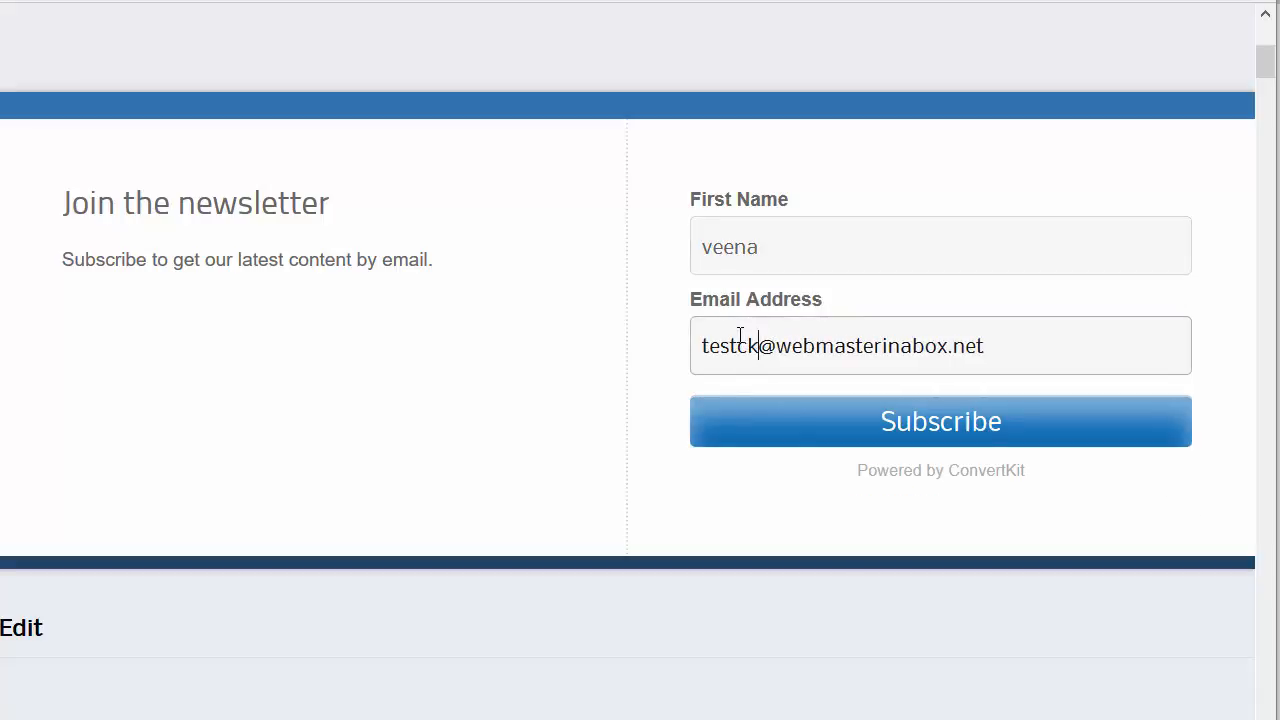
click(800, 434)
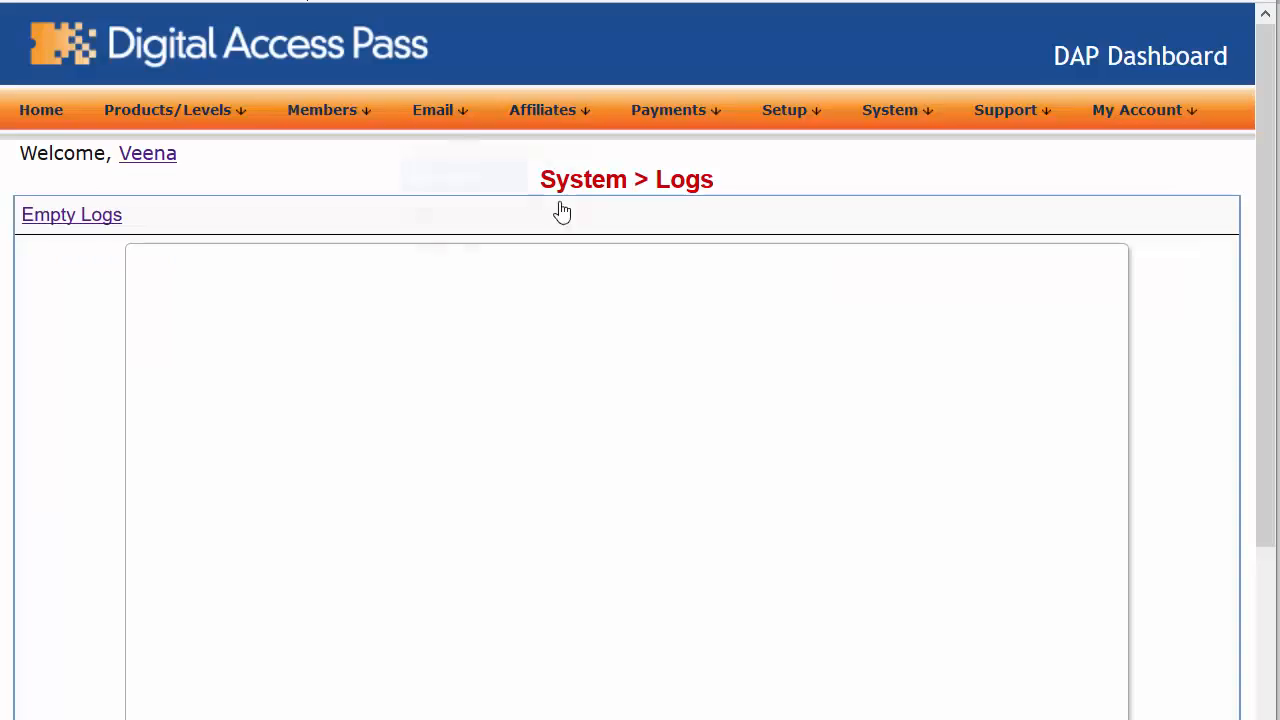
Step: Load DAP's logs and highlight the signup's incoming first_name and email_address fields
mouse_move(869, 129)
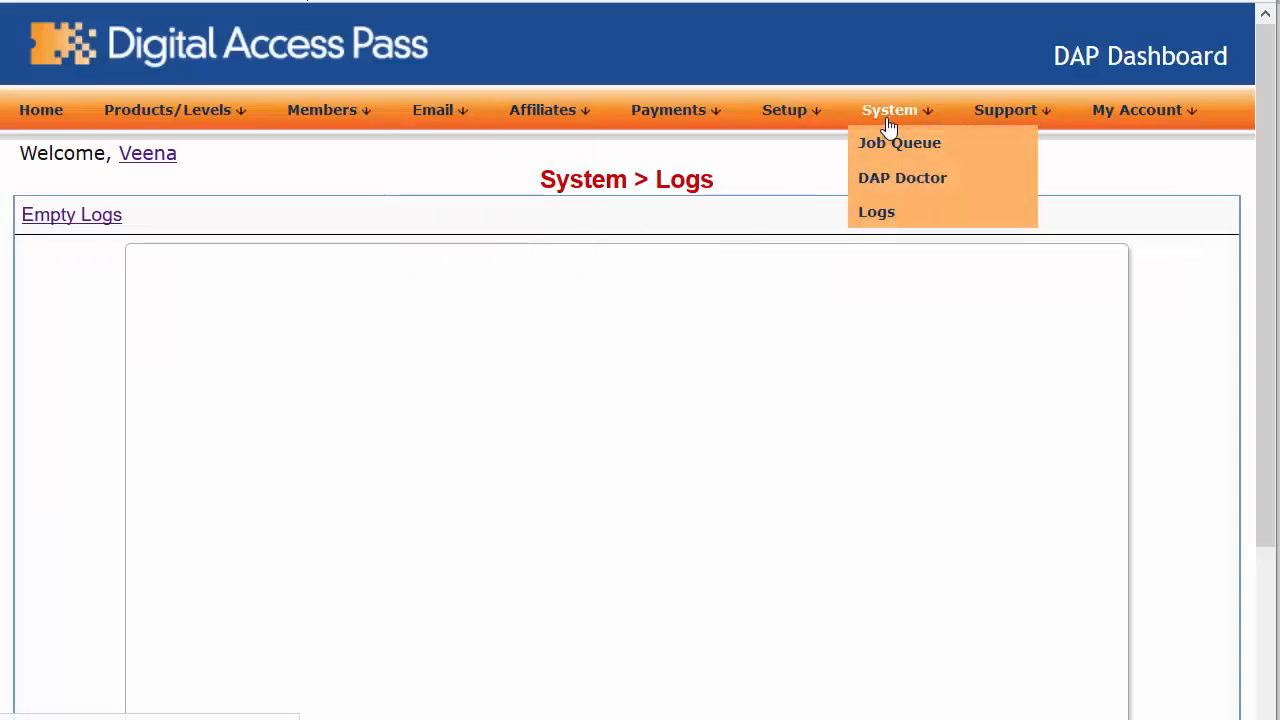
click(890, 212)
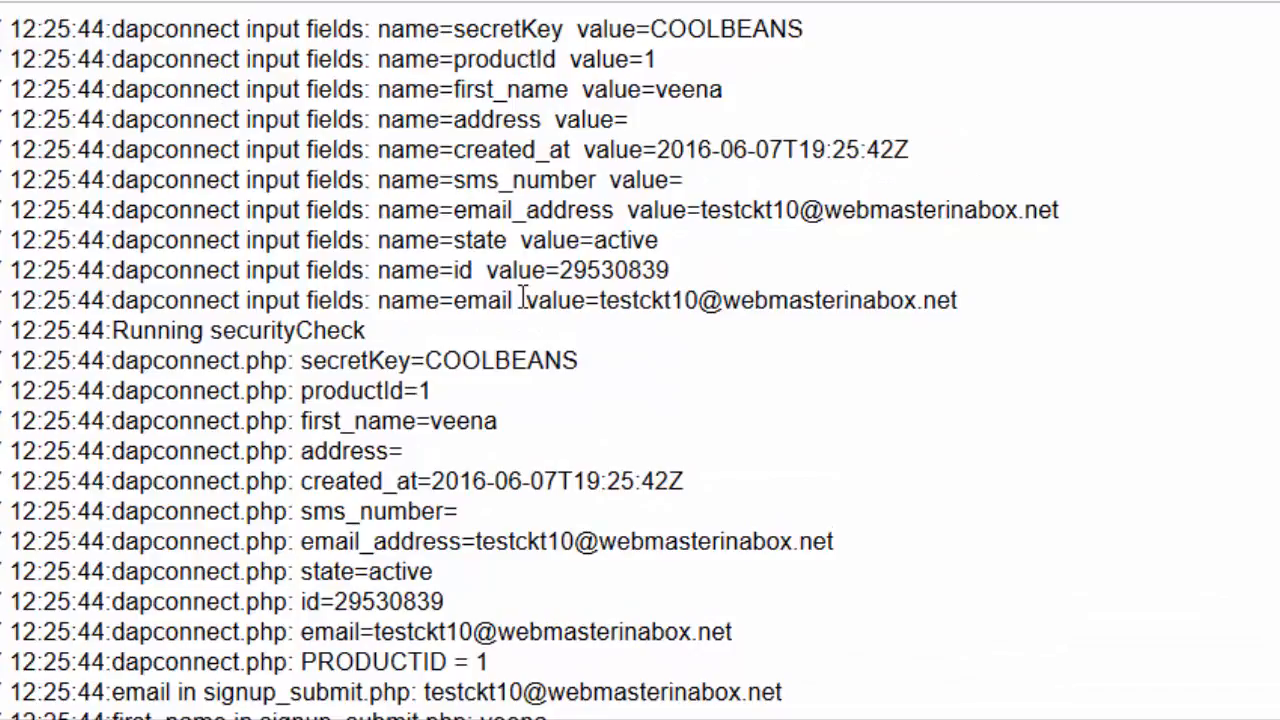
drag(453, 210, 612, 212)
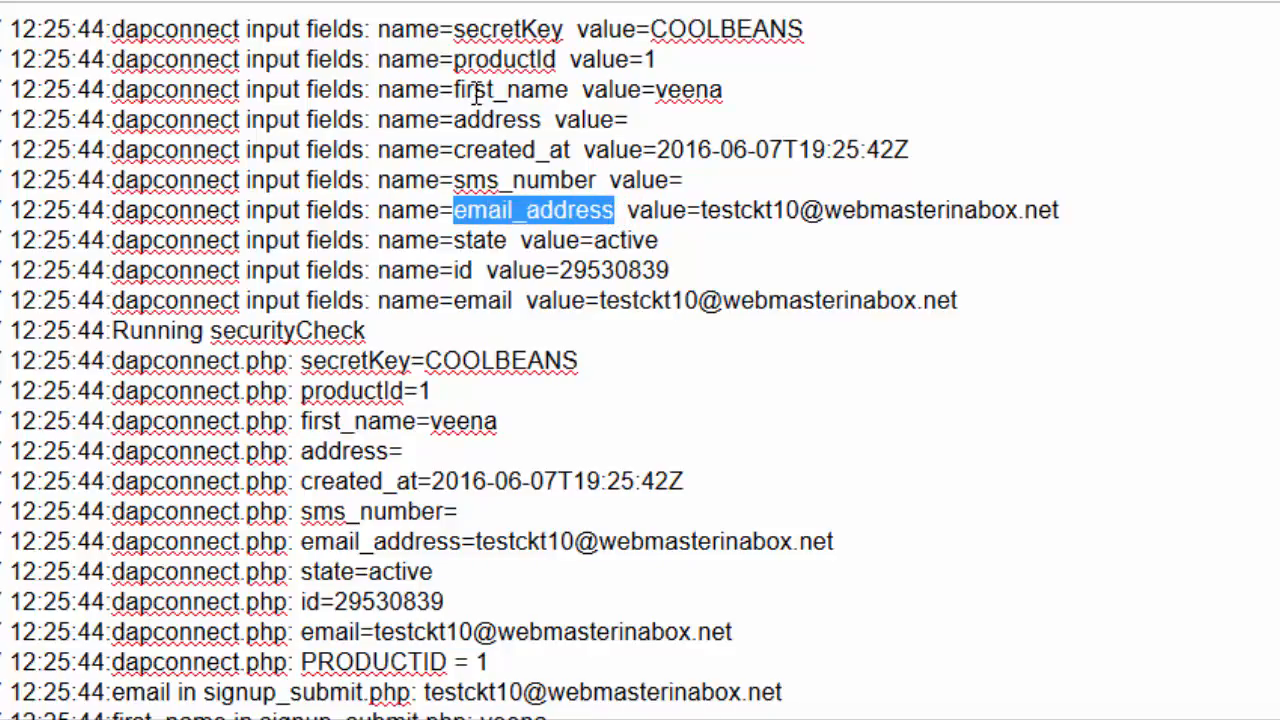
drag(455, 90, 569, 91)
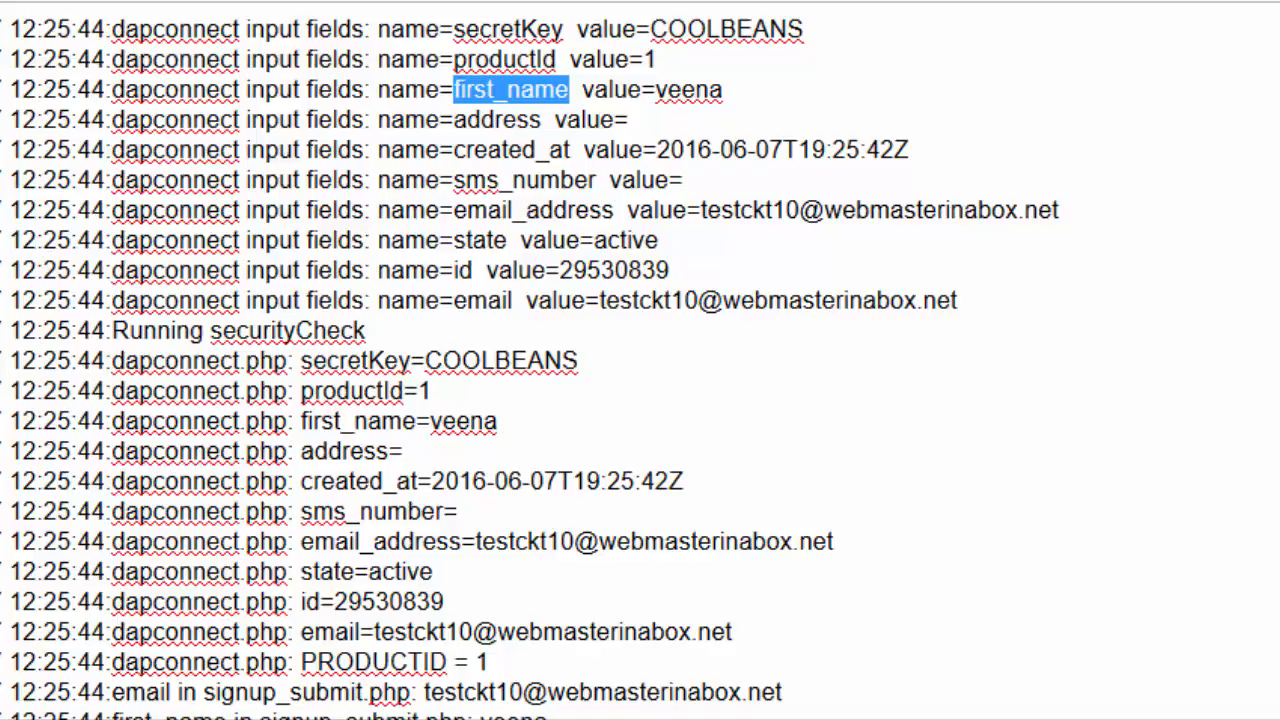
drag(614, 210, 452, 210)
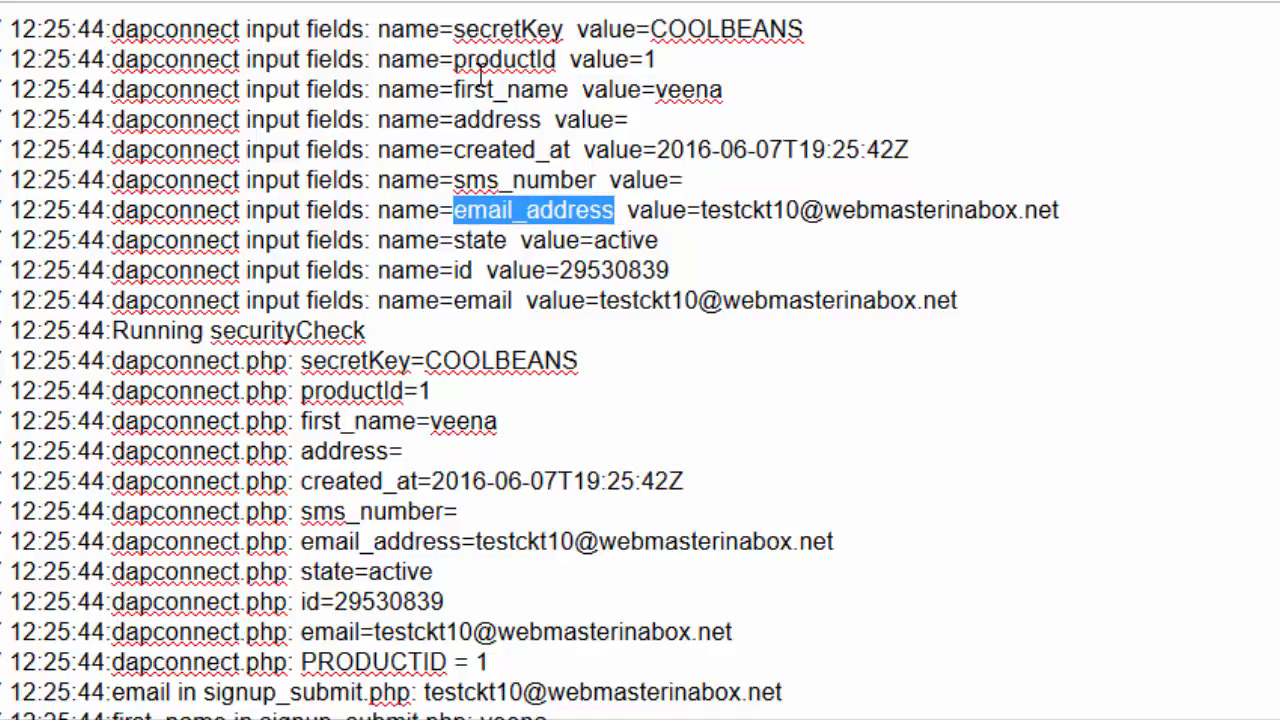
key(alt+Tab)
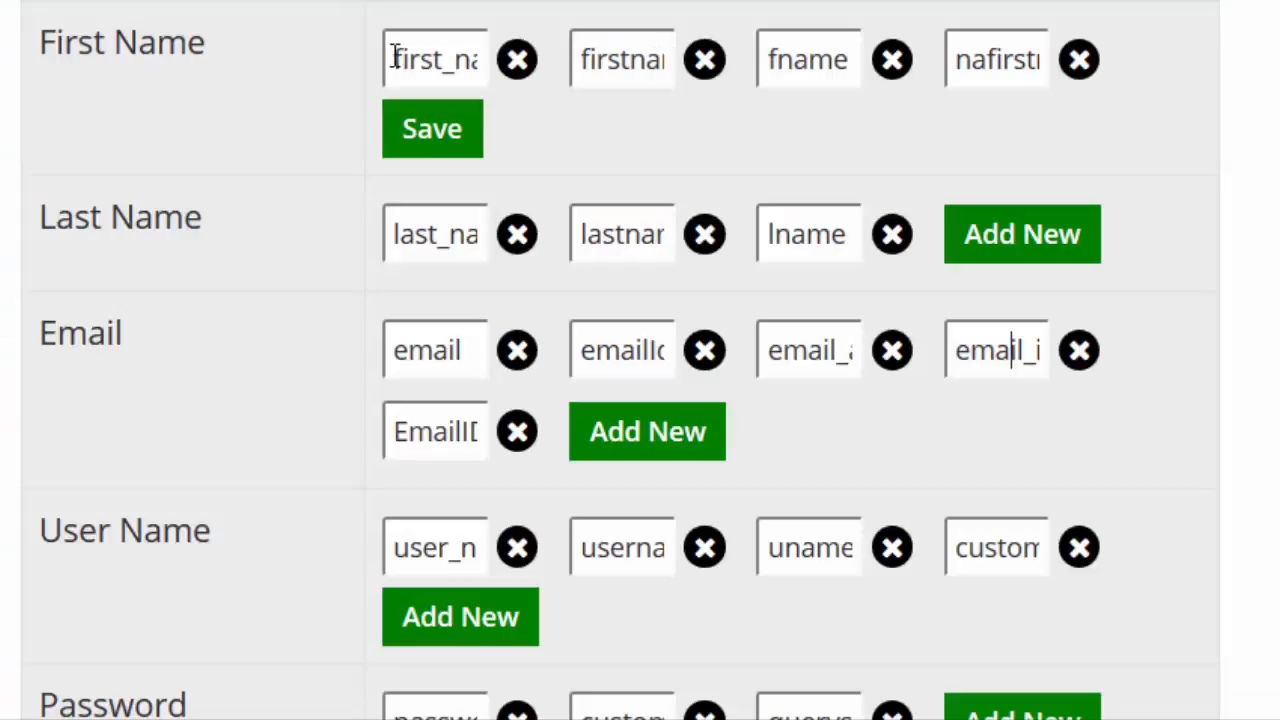
click(446, 62)
key(Right)
key(Right)
key(Right)
key(Right)
key(Right)
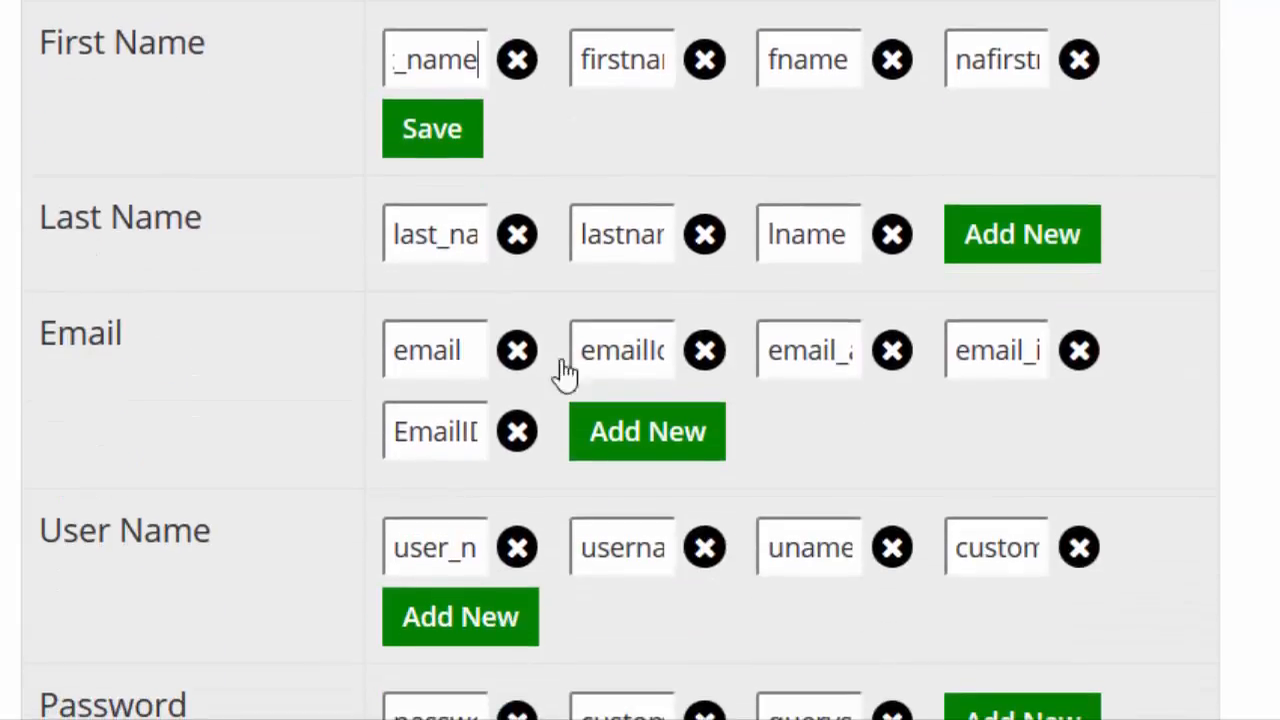
click(792, 352)
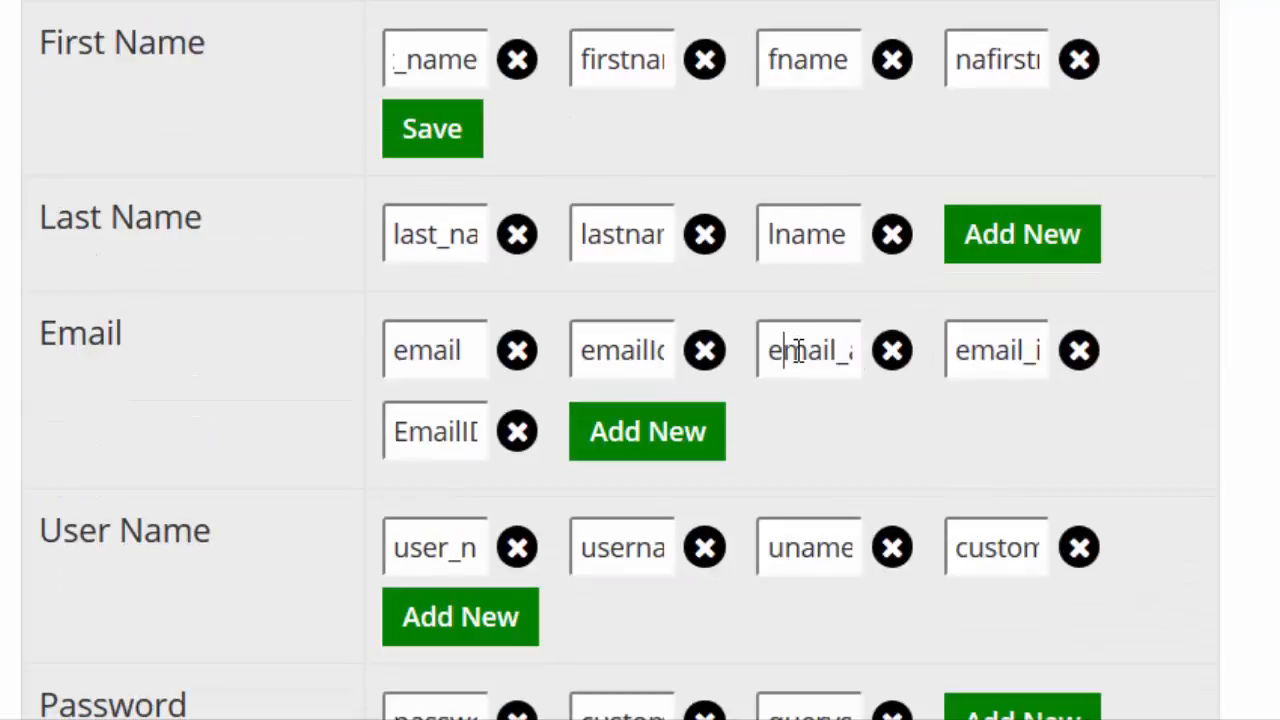
key(Right)
key(Right)
key(Right)
key(Right)
key(Right)
key(Right)
key(Right)
key(Right)
key(Right)
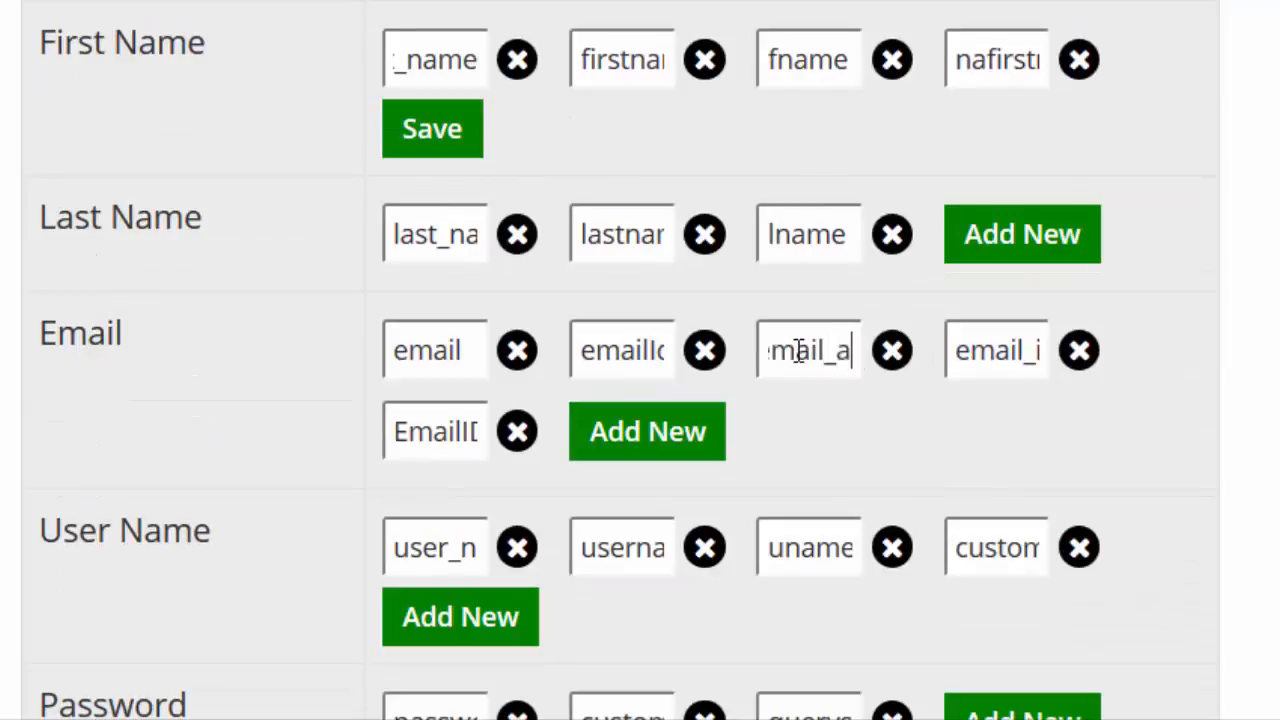
key(Right)
key(Right)
key(Right)
key(Left)
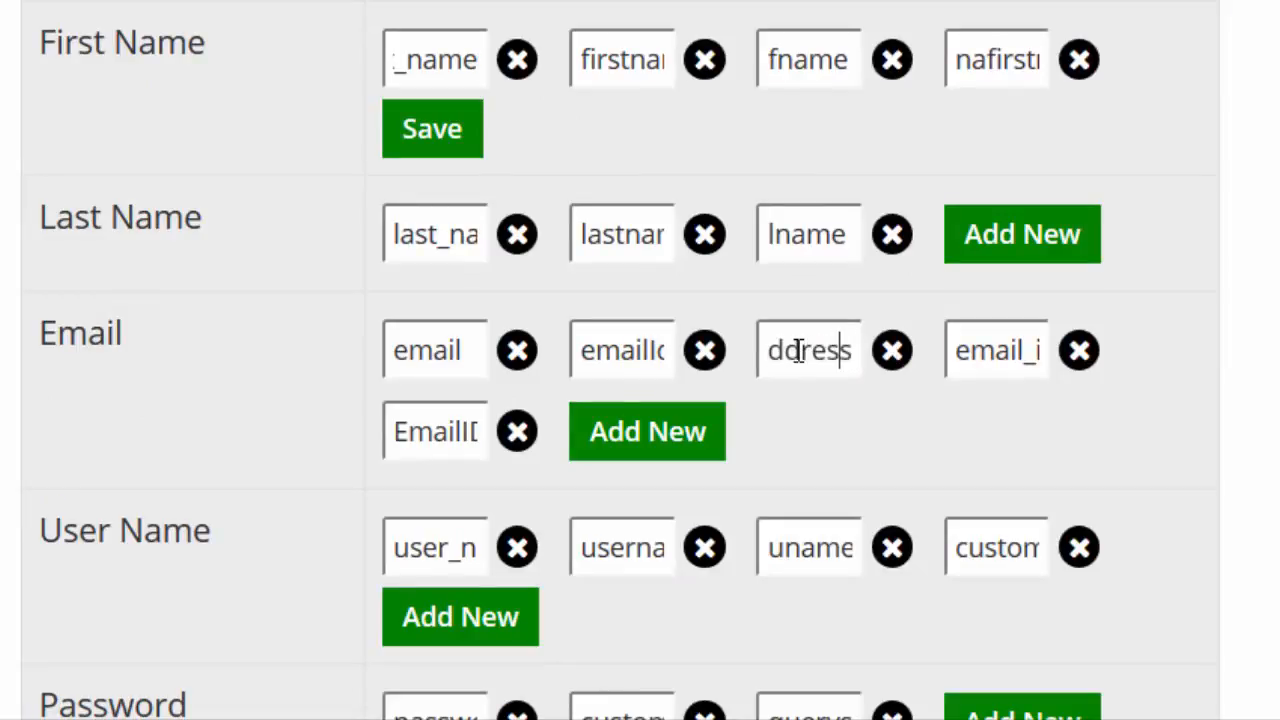
key(Home)
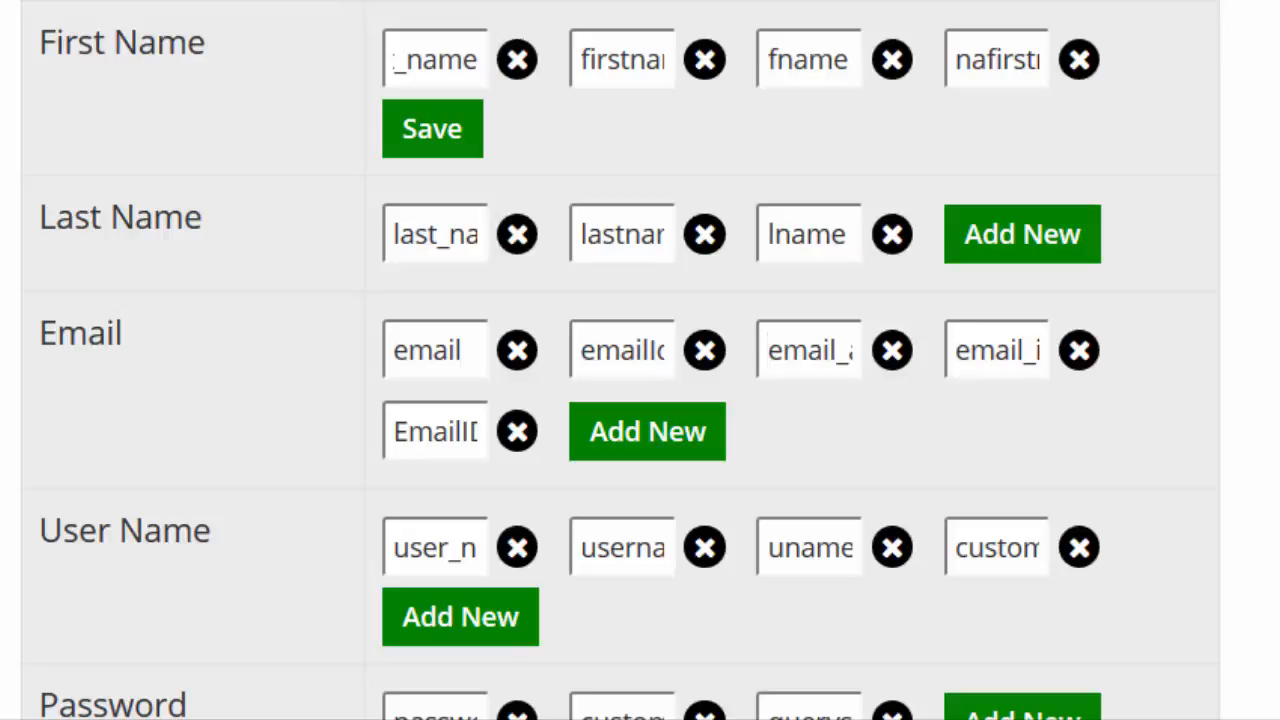
scroll(863, 11, up, 1)
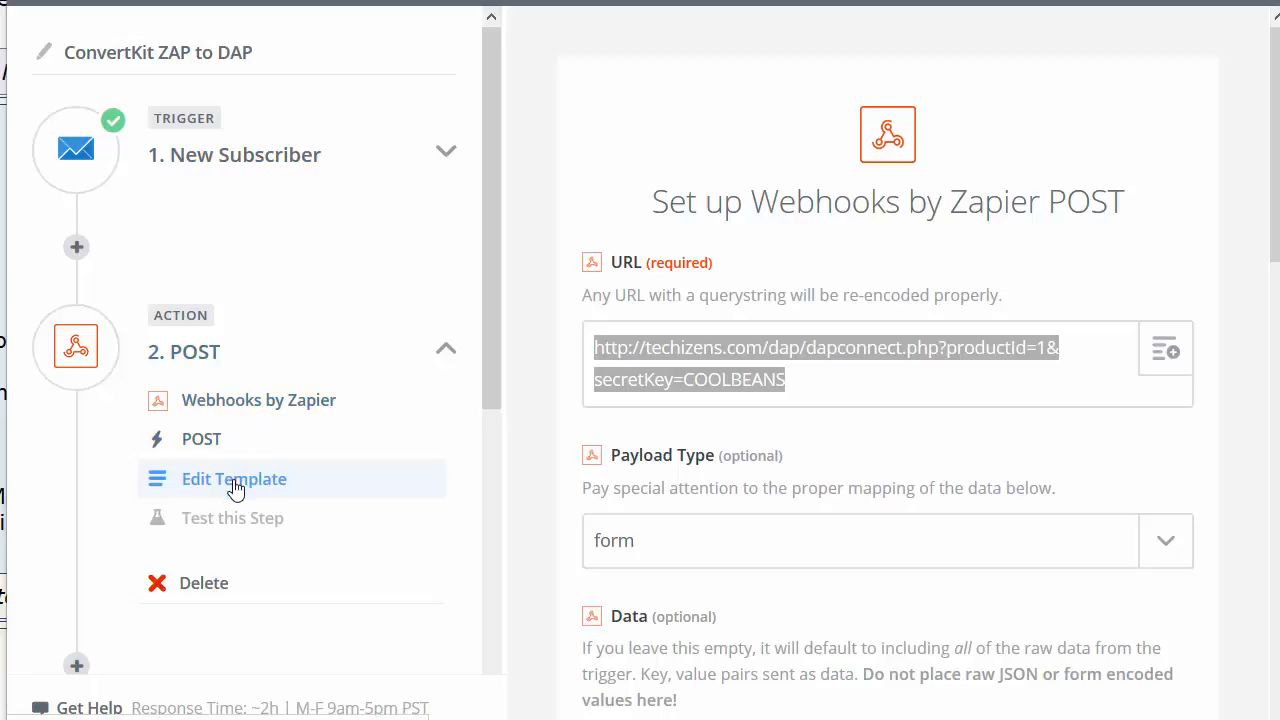
Step: Highlight productId=1 in the webhook URL and the form's test email, then switch to DAP members
click(805, 381)
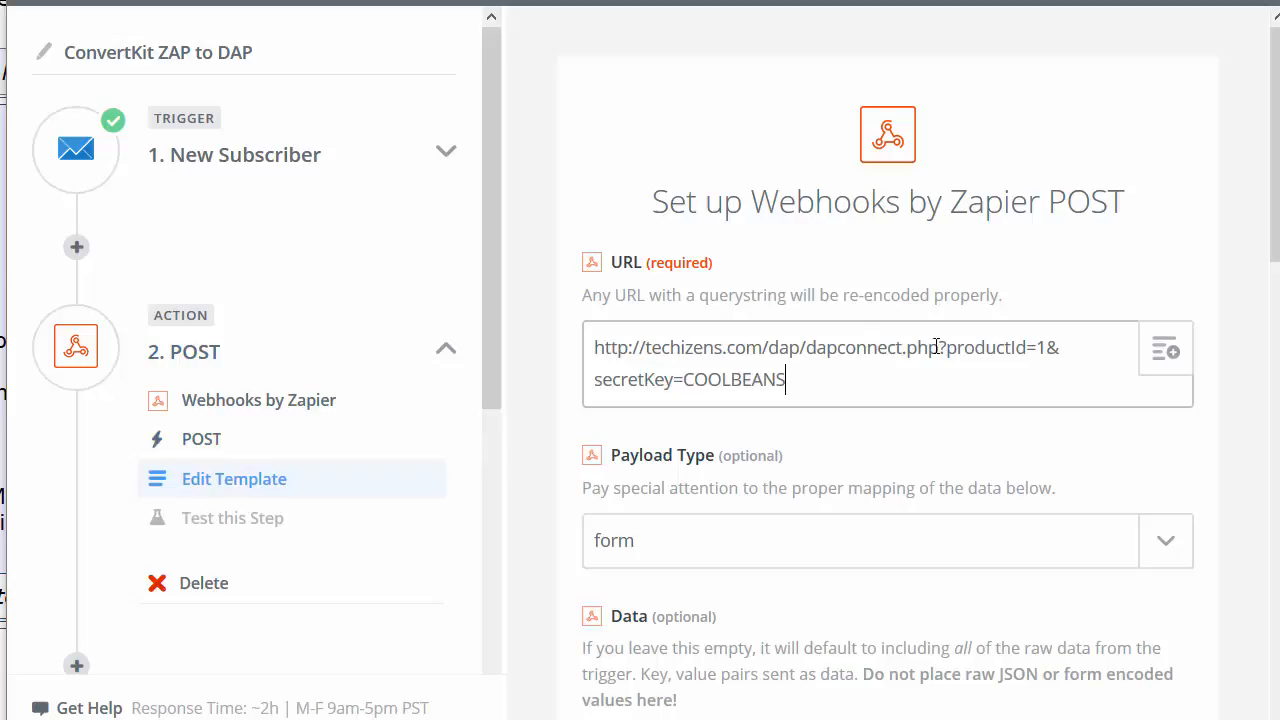
drag(1042, 343, 1053, 343)
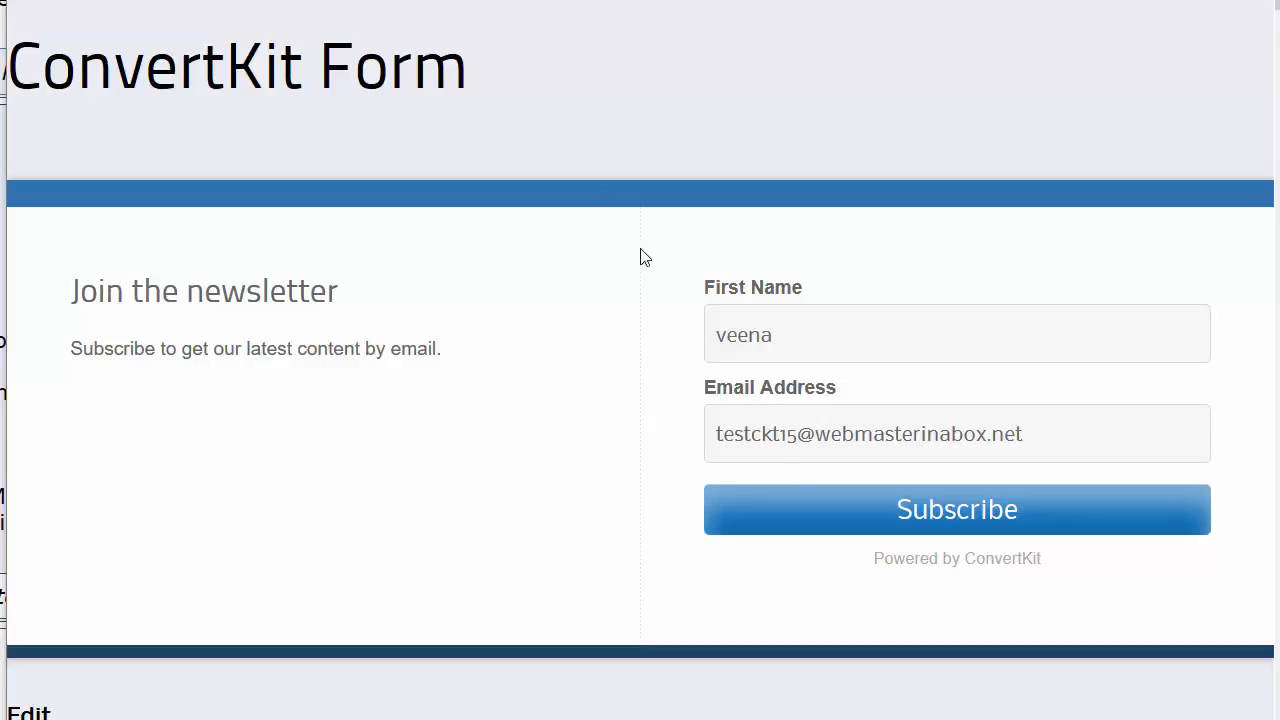
drag(1061, 432, 660, 414)
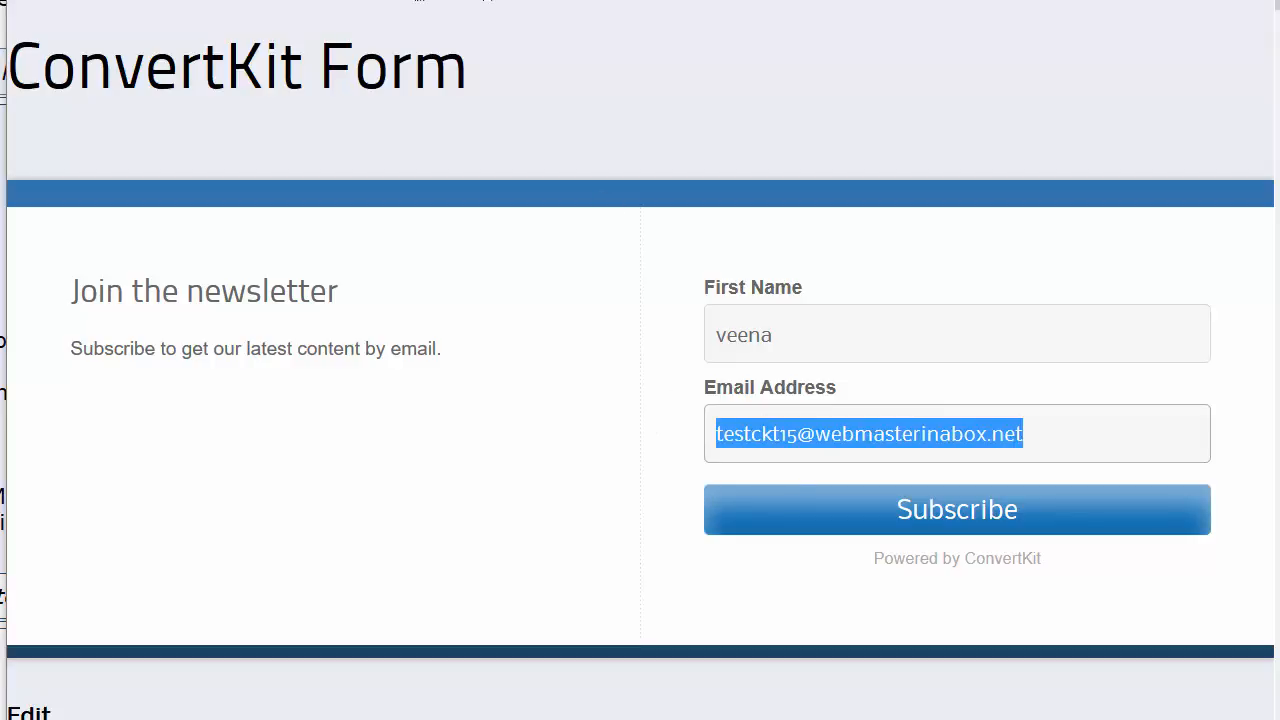
click(430, 1)
scroll(368, 131, up, 1)
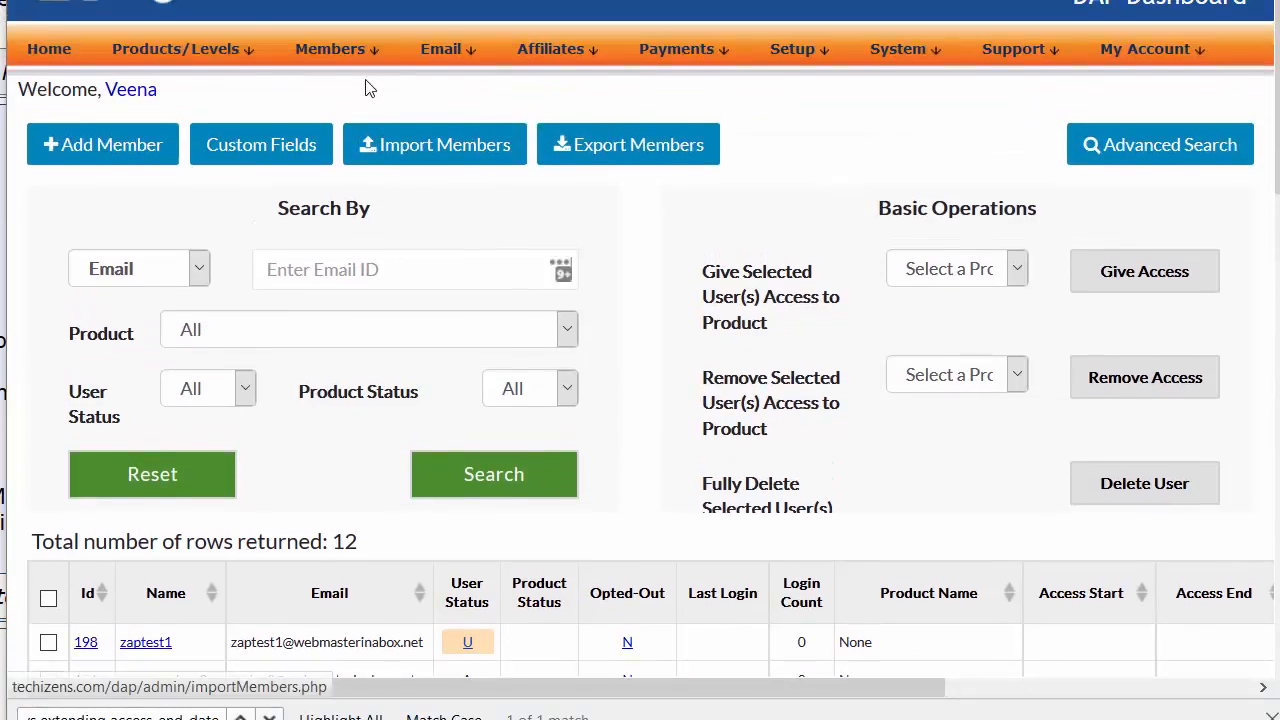
Step: Find member 246 in the Members list and highlight its email address
scroll(402, 238, down, 3)
scroll(402, 240, down, 2)
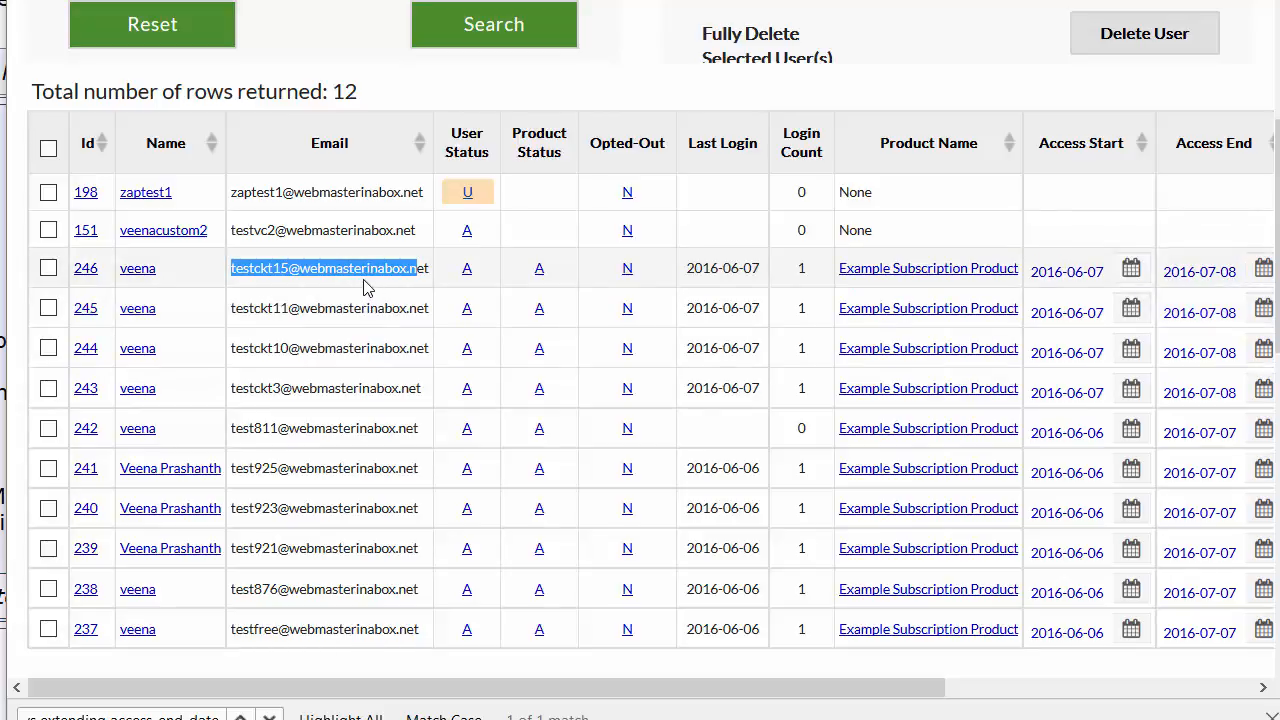
scroll(410, 350, up, 3)
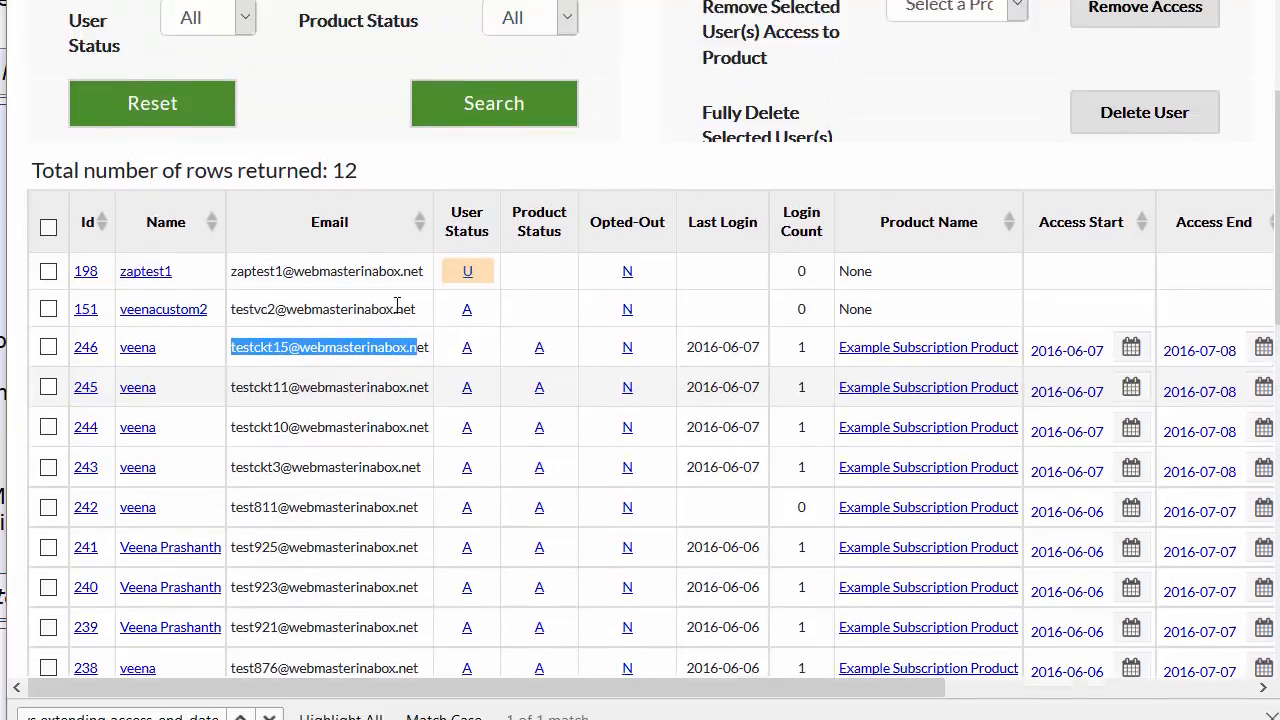
drag(436, 421, 229, 418)
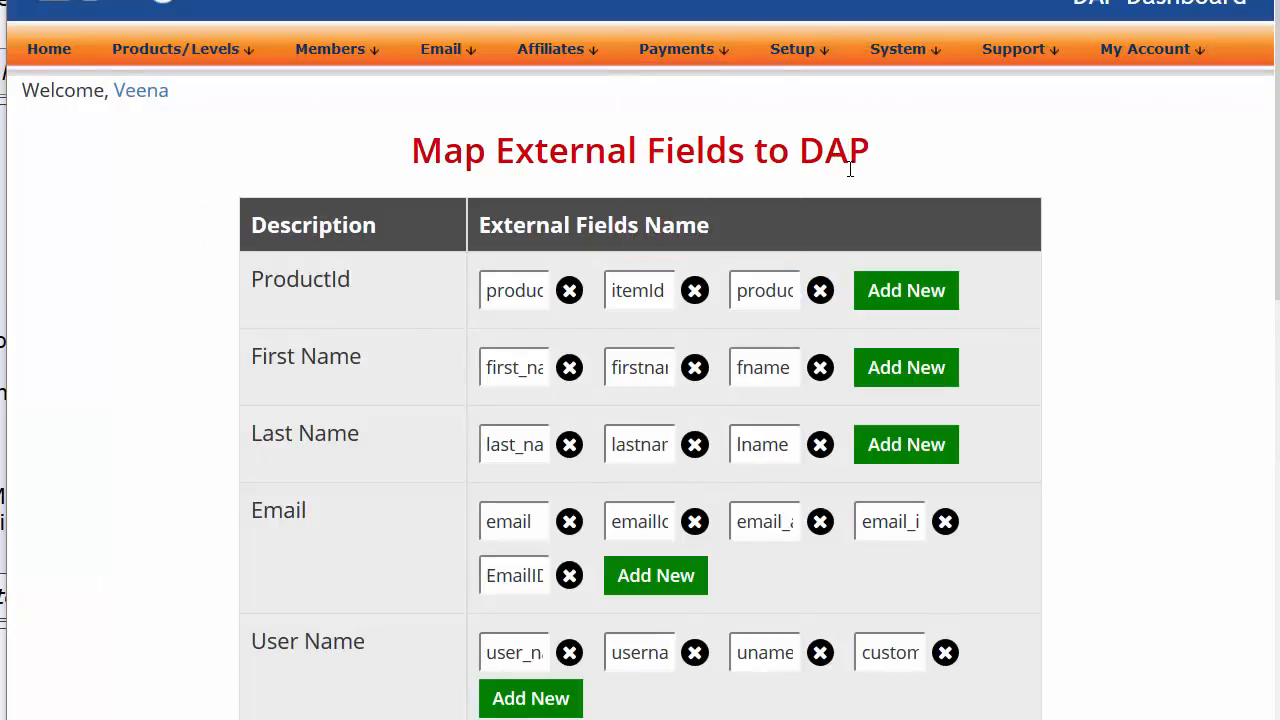
Step: Highlight the First Name row's first_name mapping value, then return to the Zapier tab
mouse_move(806, 49)
double_click(487, 366)
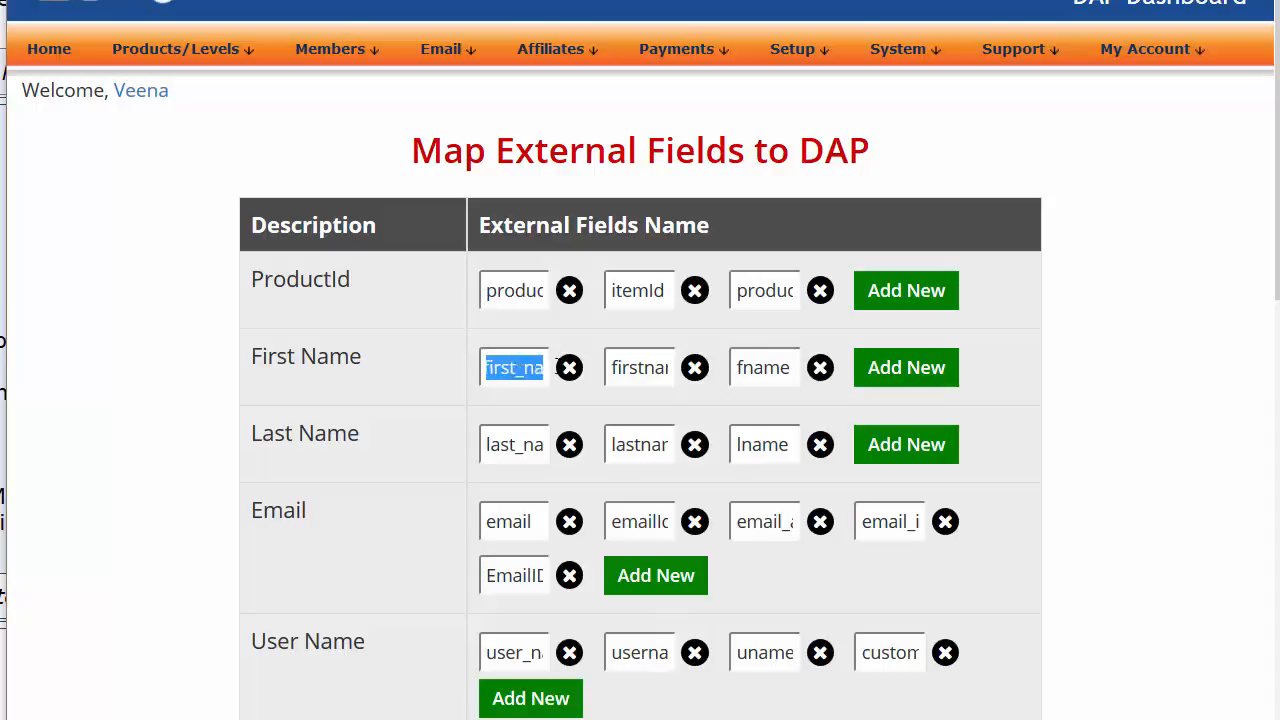
drag(390, 368, 263, 372)
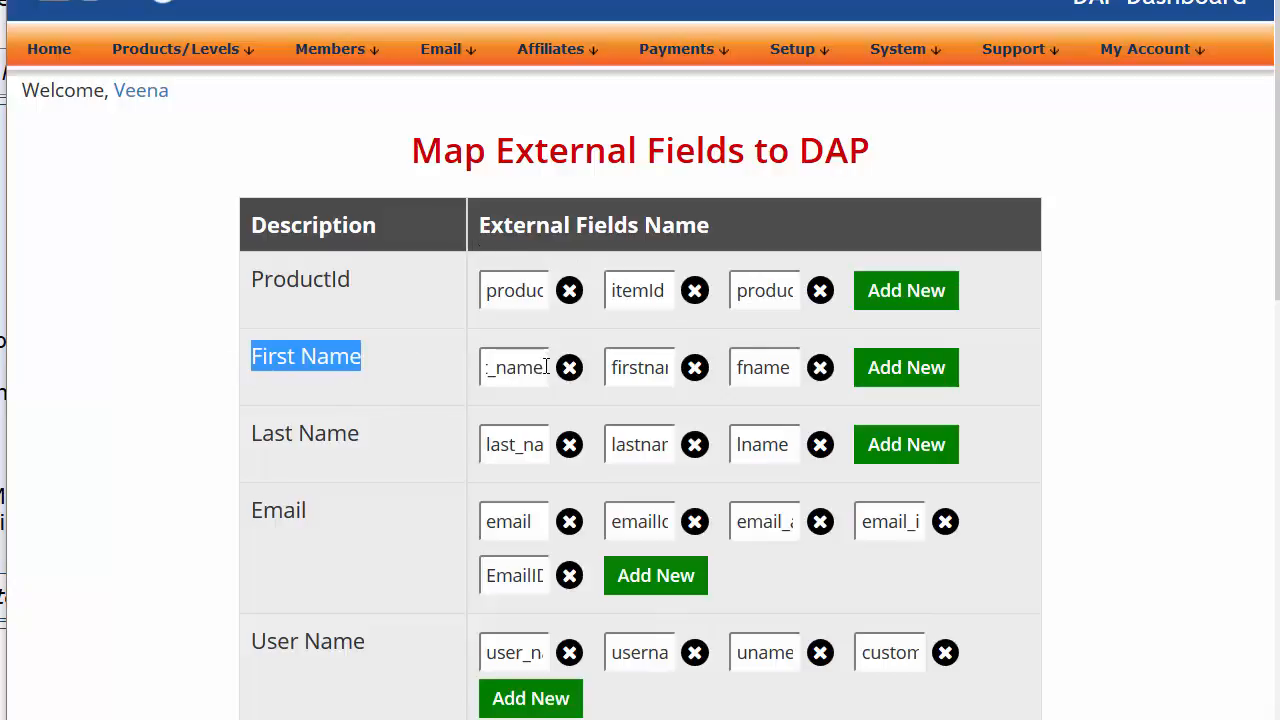
drag(510, 372, 372, 337)
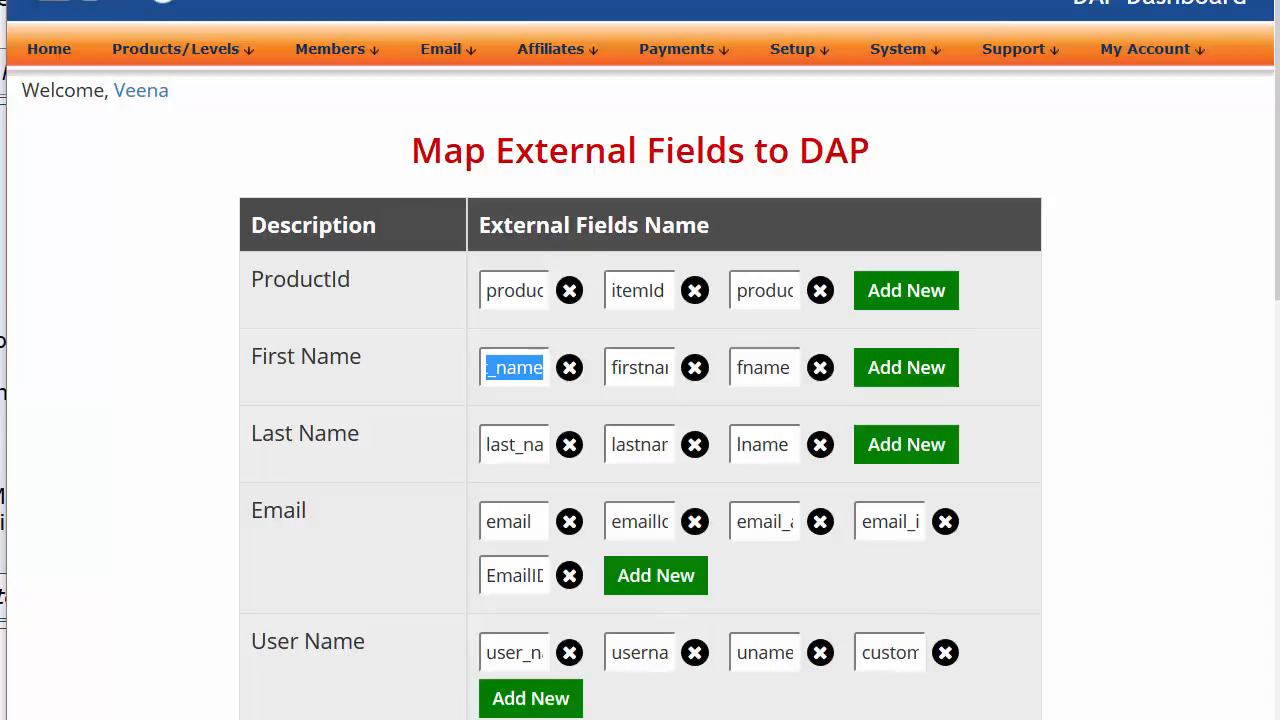
click(250, 2)
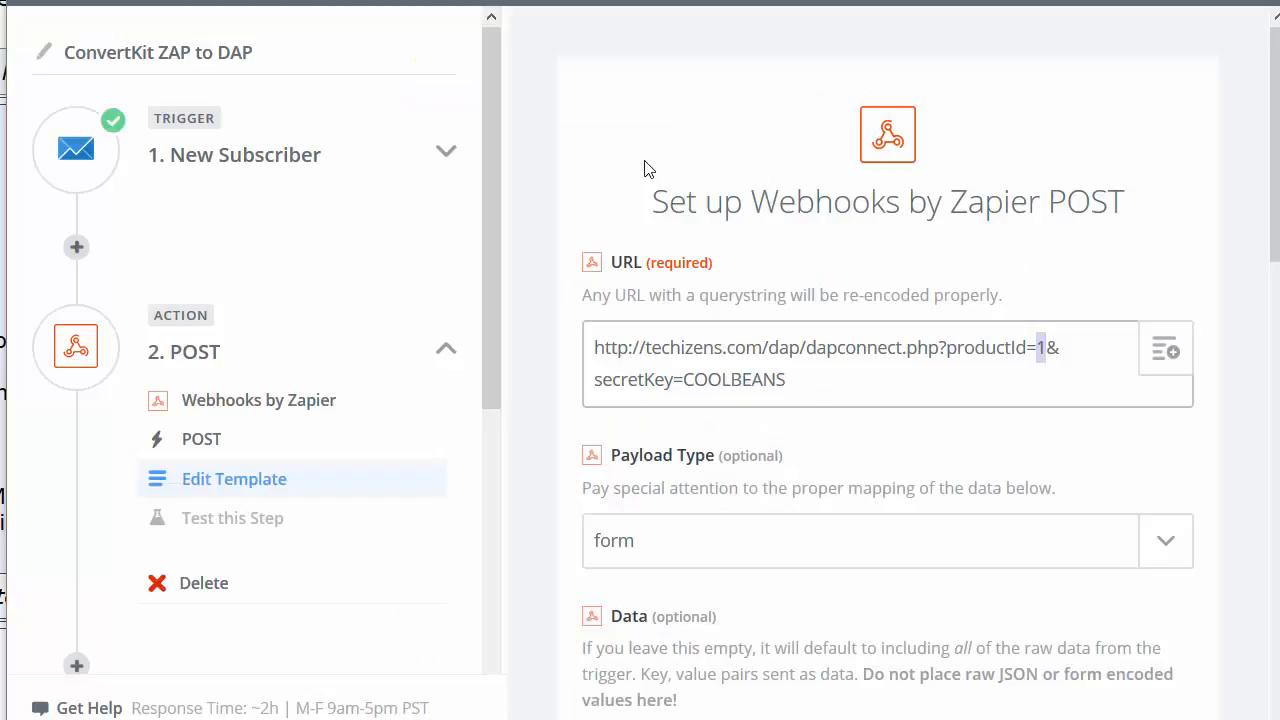
Step: Go to the Zapier dashboard and open Task History from the account menu
click(650, 2)
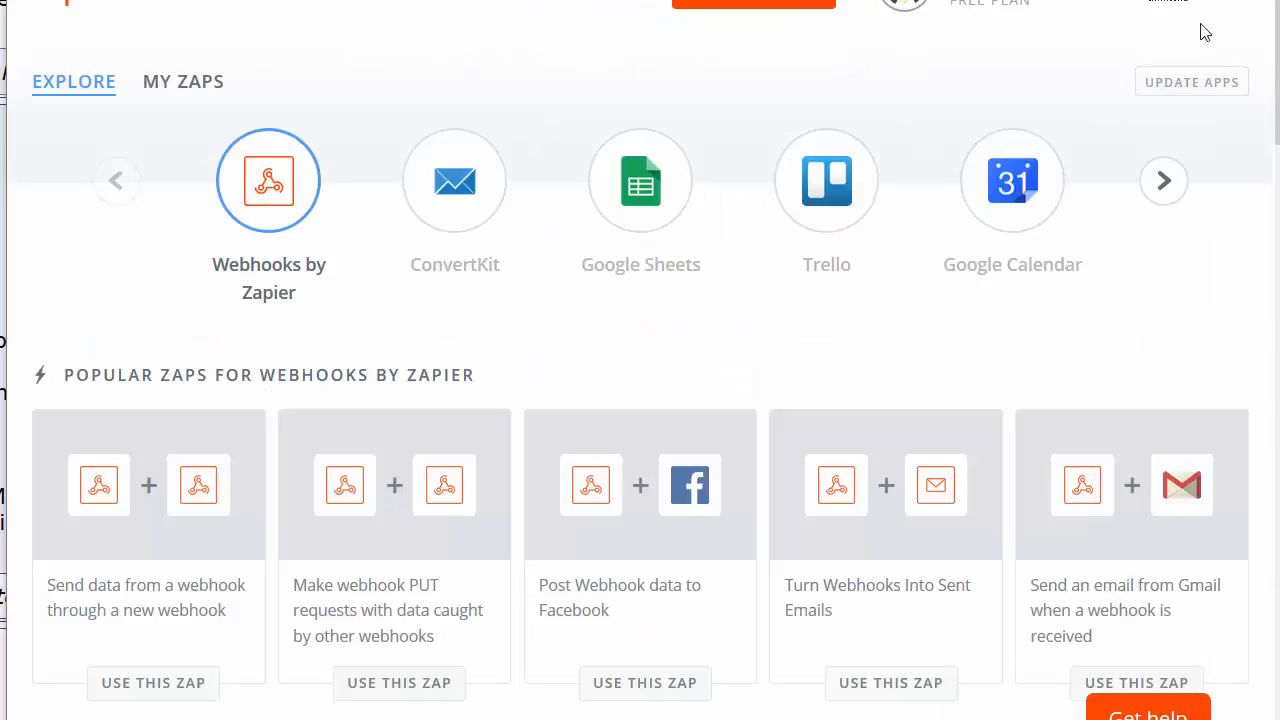
click(1172, 12)
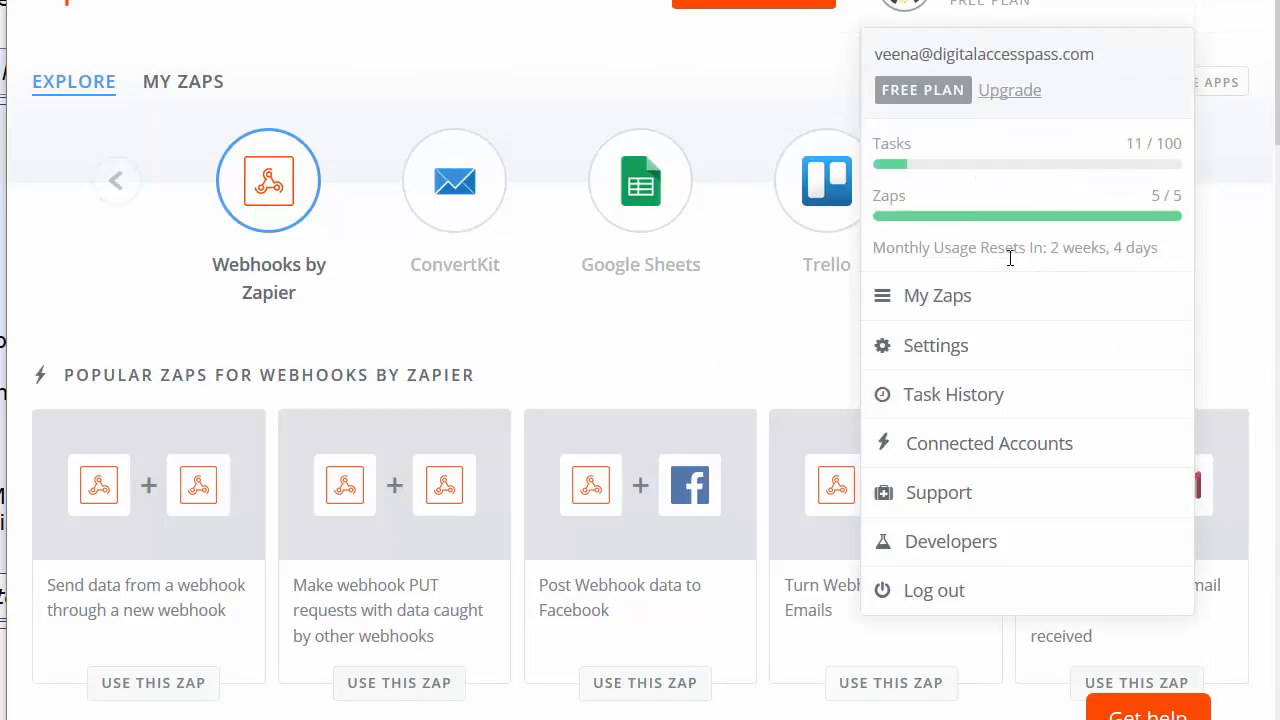
click(943, 396)
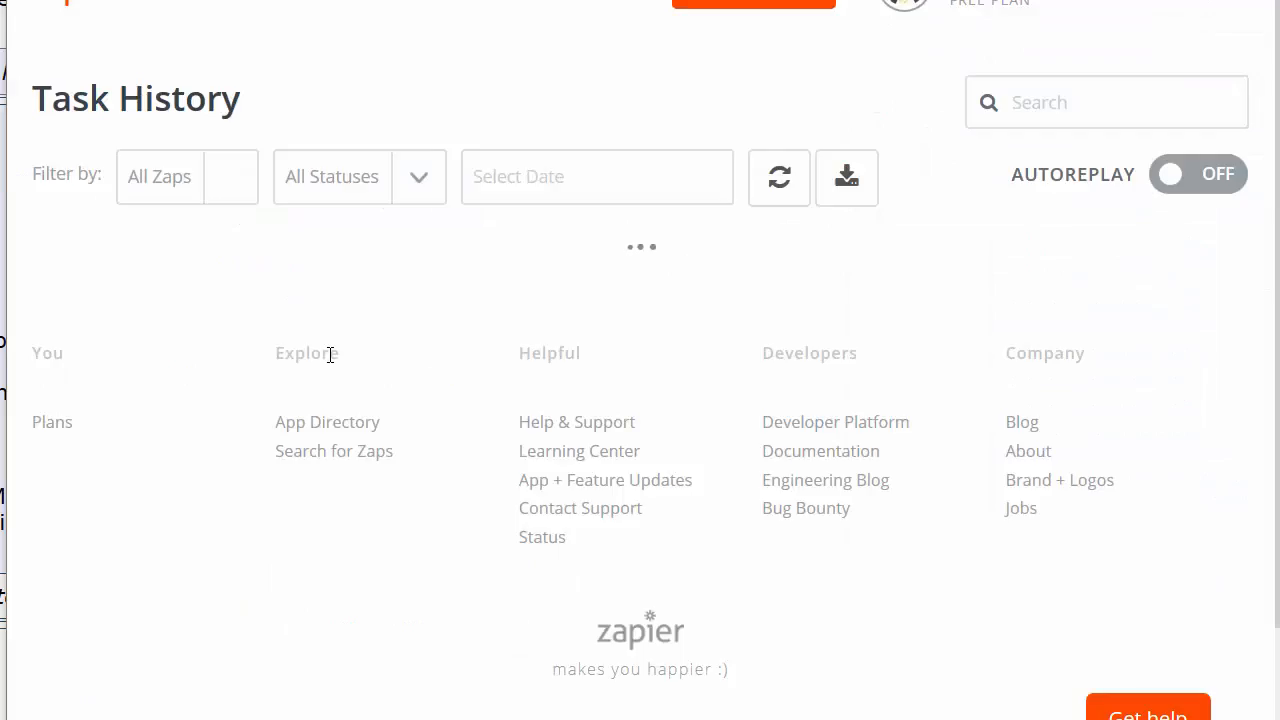